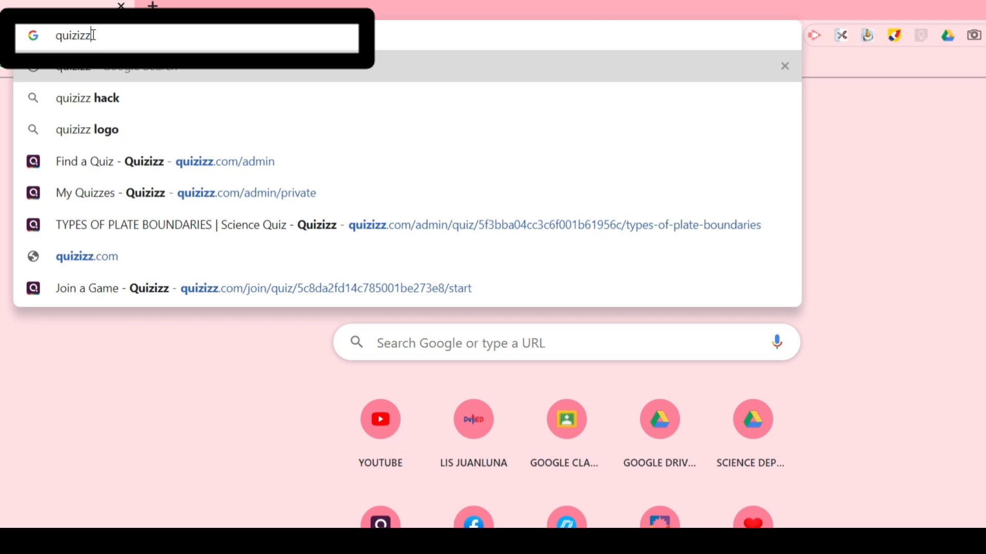
Step: Go to quizizz.com and open the TYPES OF PLATE BOUNDARIES quiz from the personal library
{"action": "type", "text": ".com"}
{"action": "key", "text": "Return"}
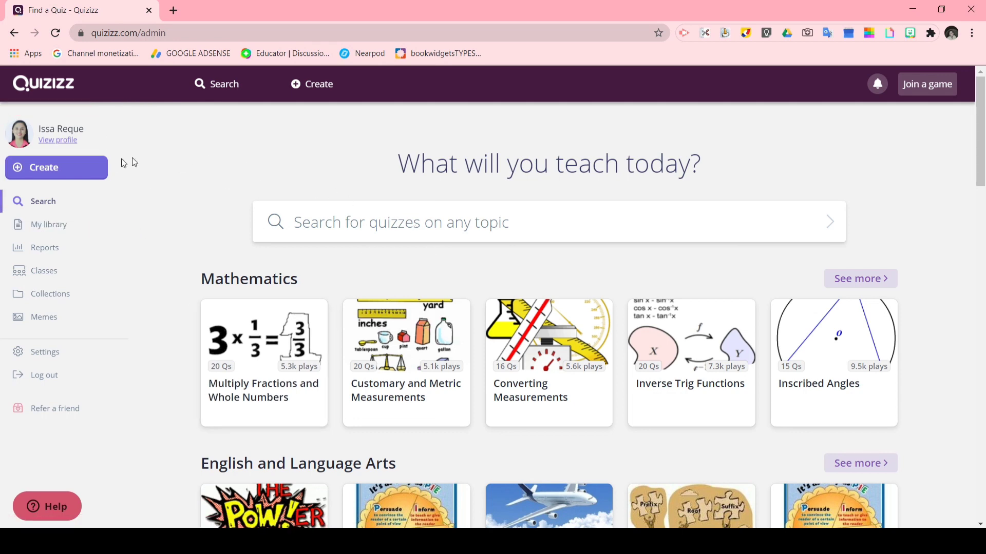
{"action": "left_click", "coordinate": [45, 228]}
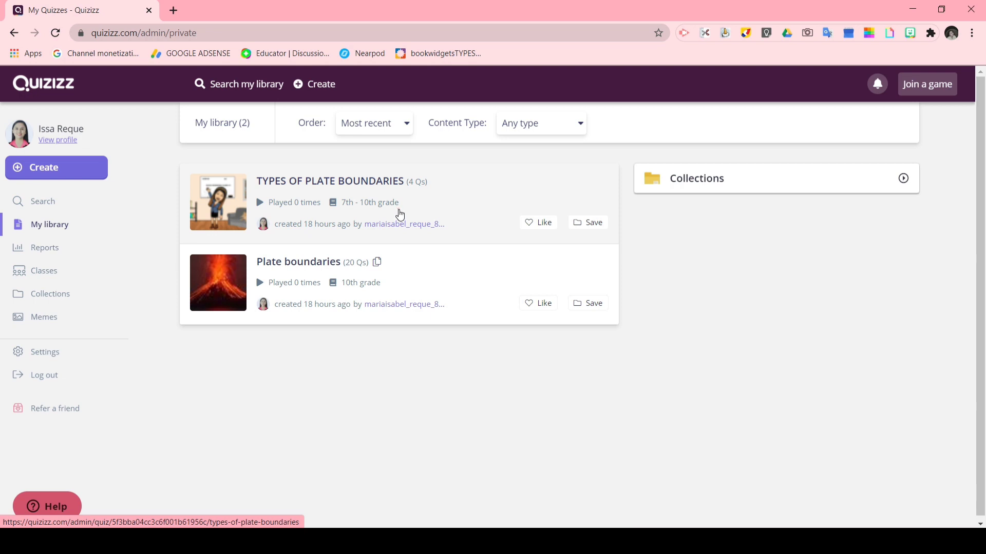
{"action": "left_click", "coordinate": [400, 214]}
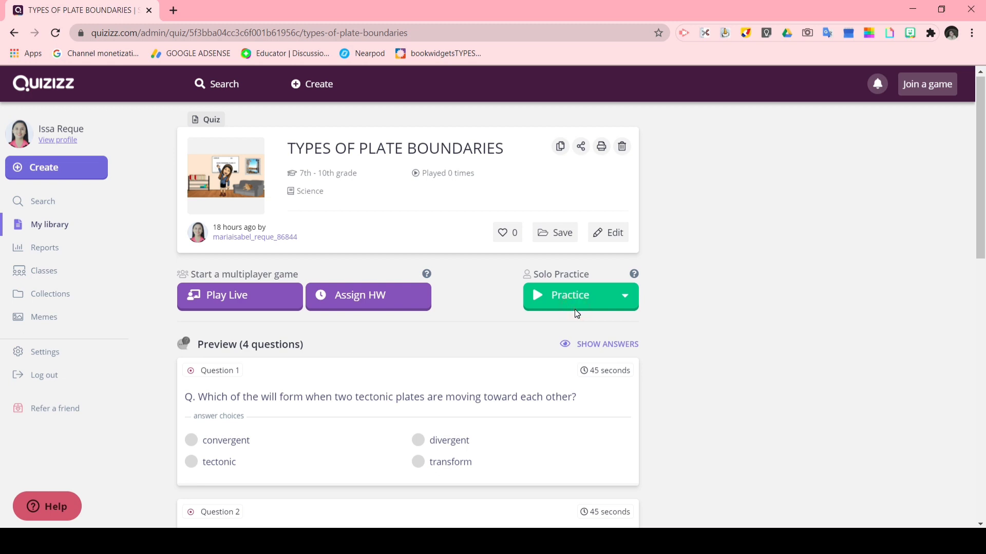
Step: Start a solo practice game of the TYPES OF PLATE BOUNDARIES quiz
{"action": "left_click", "coordinate": [562, 304]}
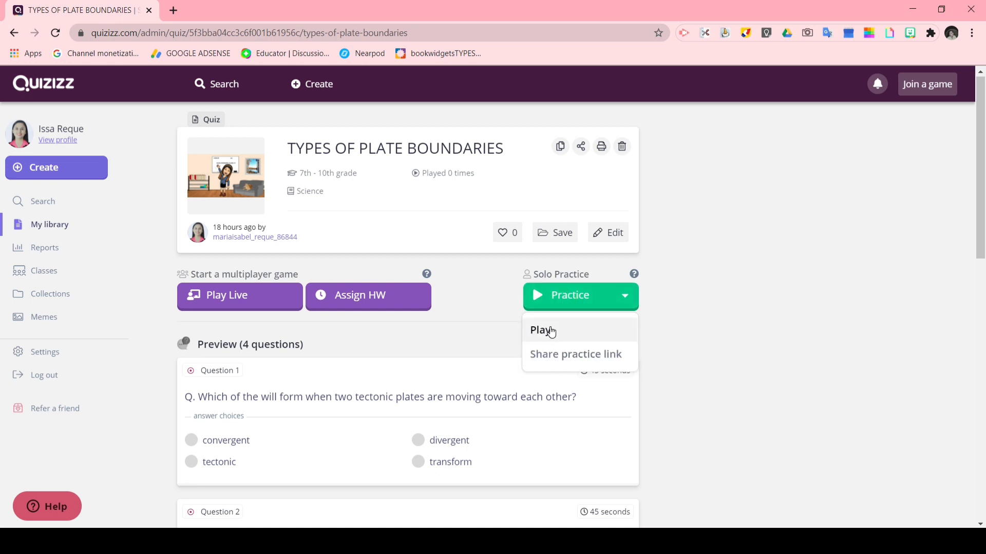
{"action": "left_click", "coordinate": [549, 329]}
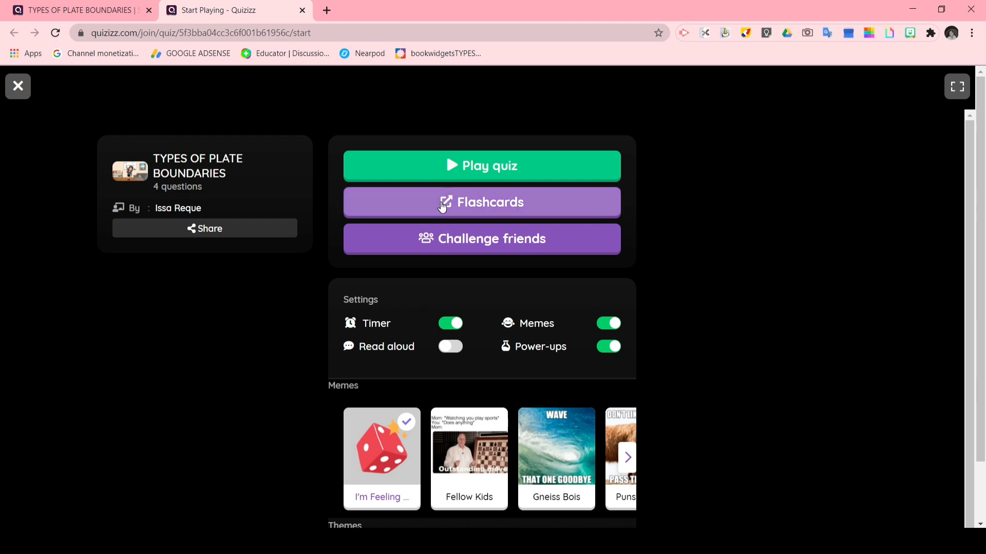
{"action": "left_click", "coordinate": [474, 164]}
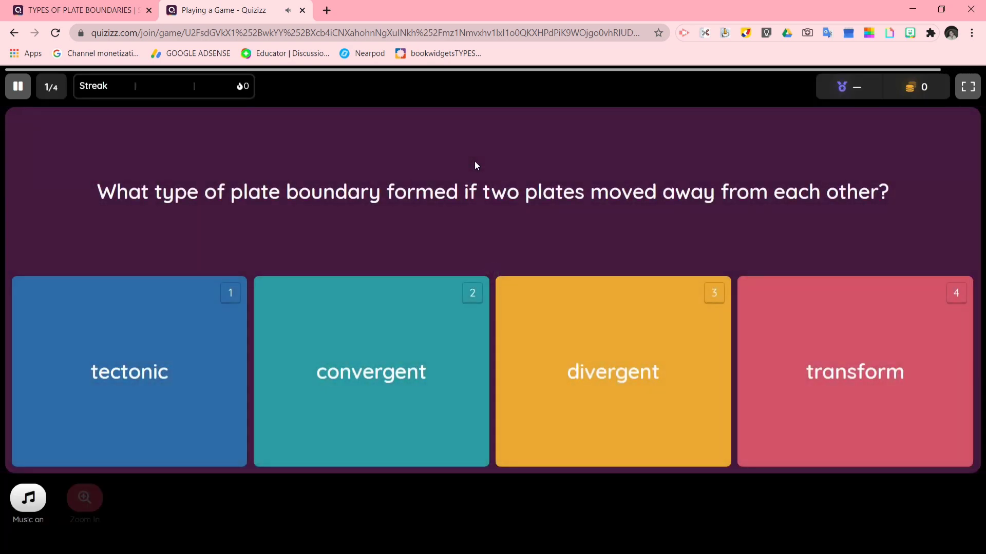
Step: Answer the four quiz questions in order with divergent, divergent, transform and convergent
{"action": "left_click", "coordinate": [597, 399]}
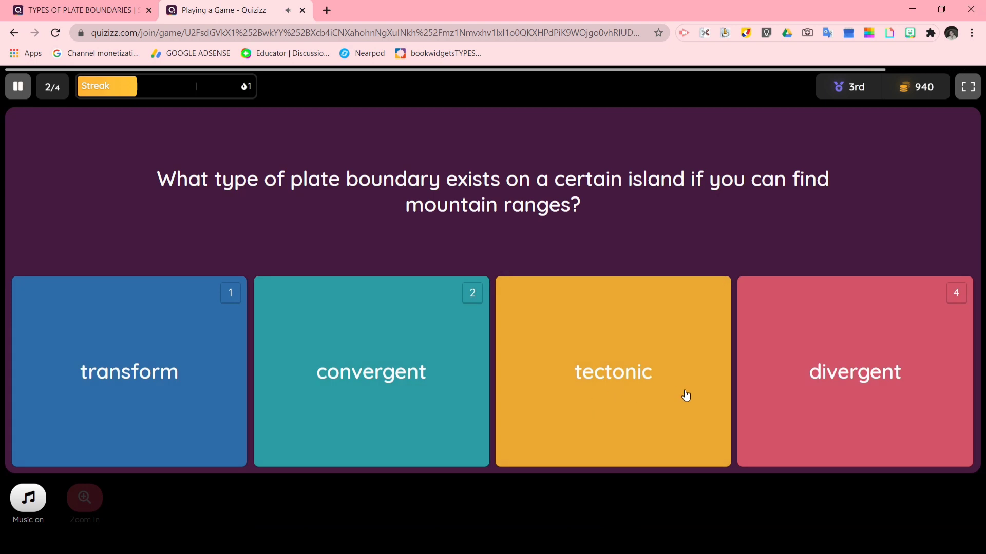
{"action": "left_click", "coordinate": [777, 384]}
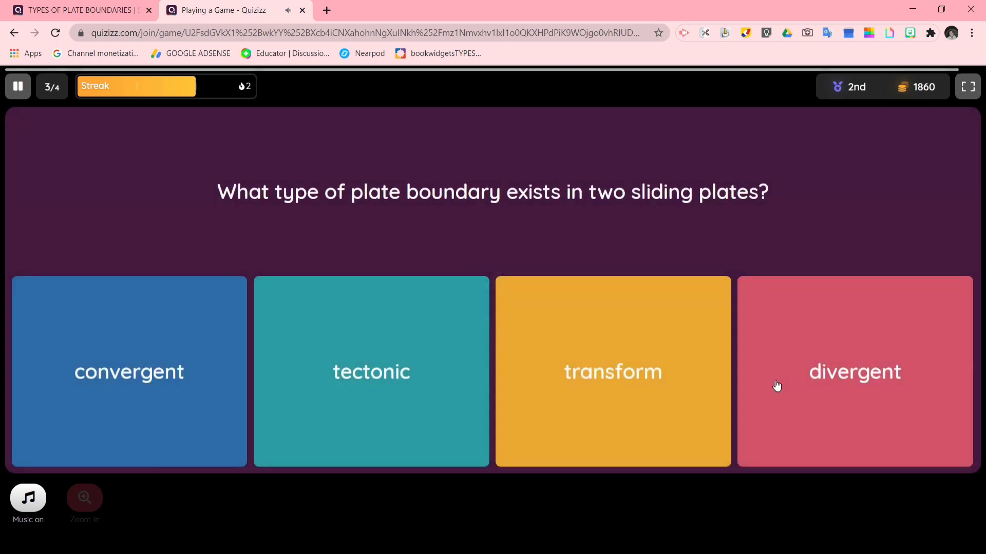
{"action": "left_click", "coordinate": [622, 393]}
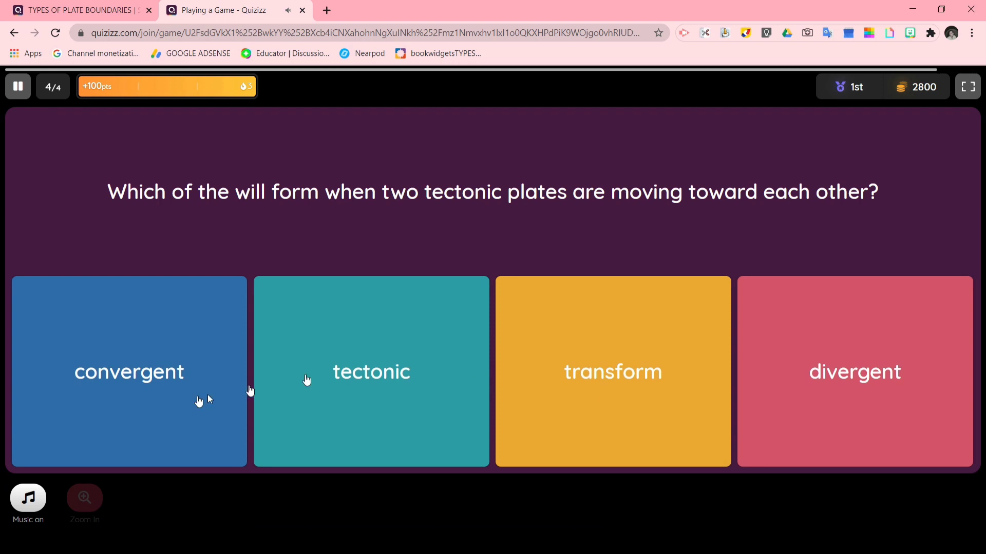
{"action": "left_click", "coordinate": [172, 403]}
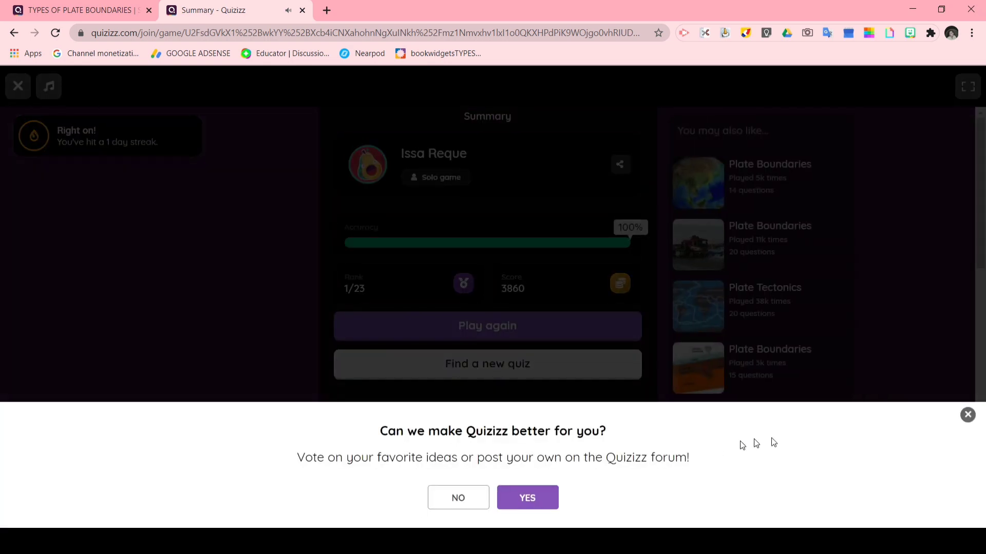
Step: Dismiss the feedback prompt and review the performance stats in the game summary, leaving the results page when finished
{"action": "left_click", "coordinate": [967, 415]}
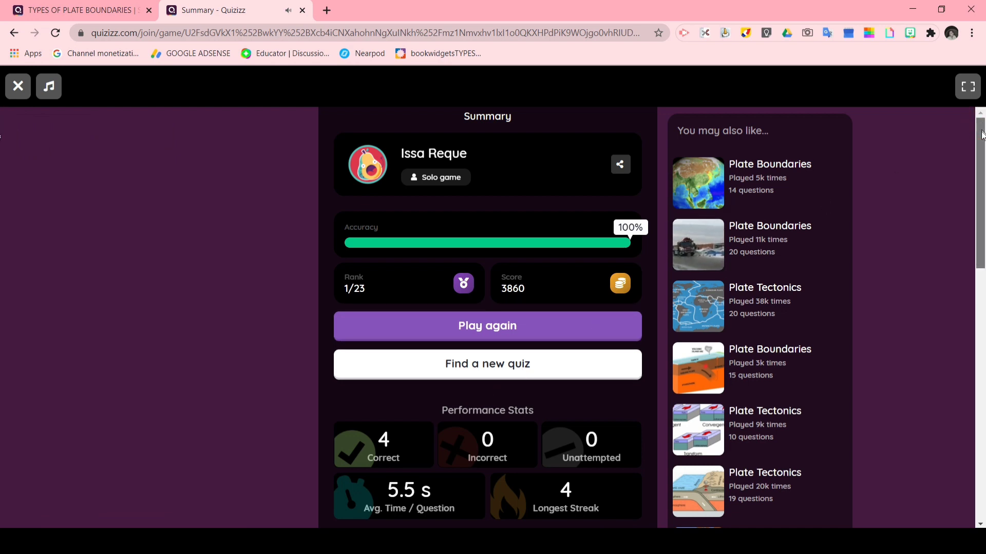
{"action": "left_click_drag", "start_coordinate": [982, 125], "coordinate": [944, 209]}
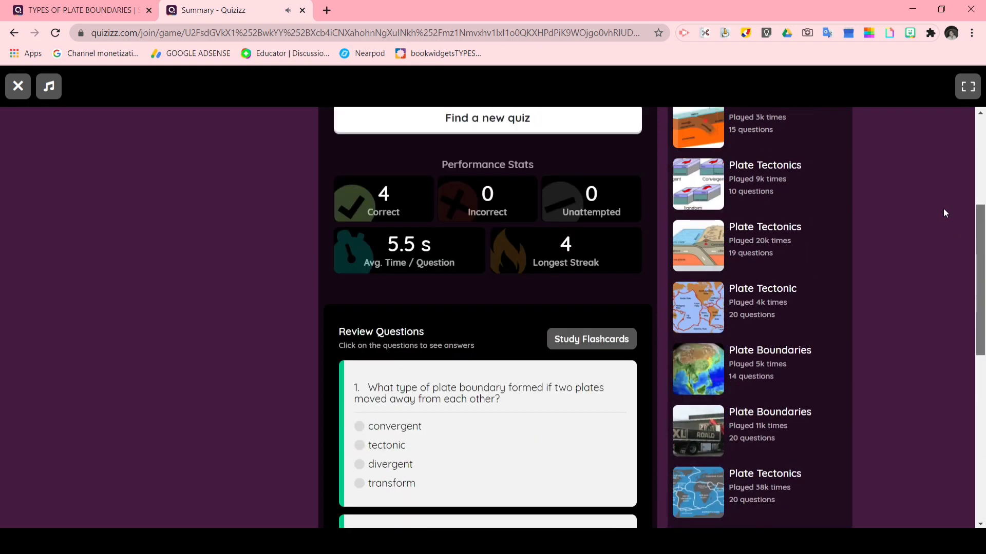
{"action": "left_click", "coordinate": [18, 87]}
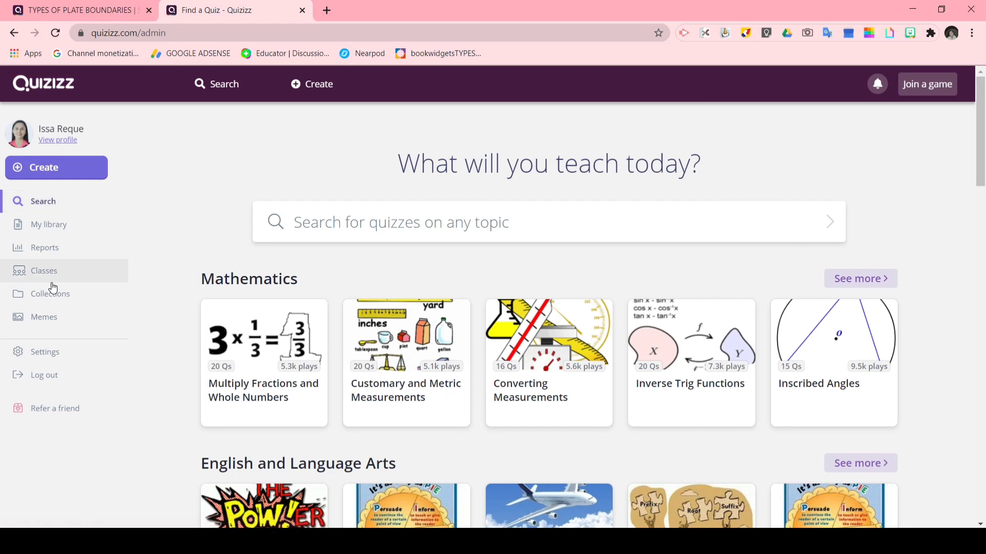
Step: Open the reports list and examine its quiz name, total players and accuracy columns
{"action": "left_click", "coordinate": [47, 254]}
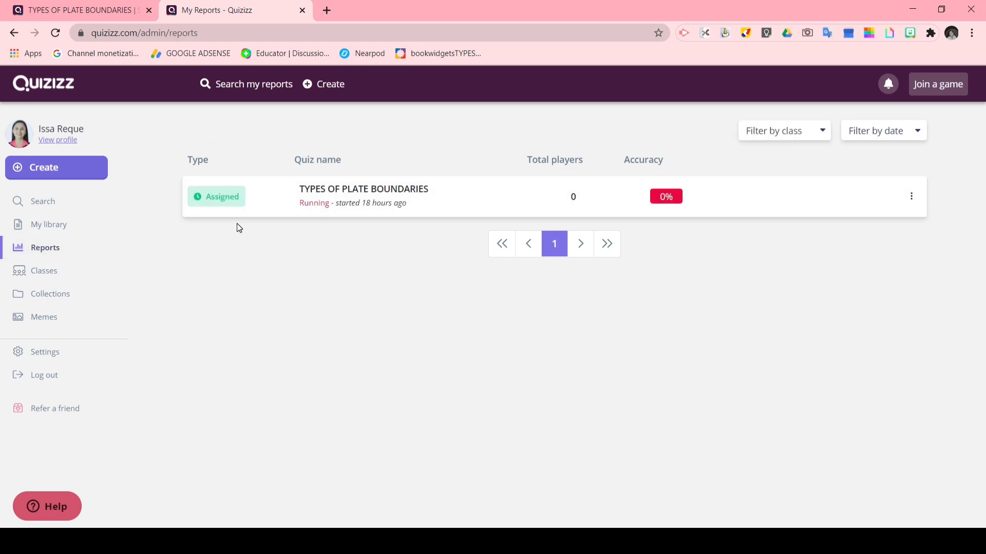
{"action": "left_click", "coordinate": [324, 160]}
{"action": "left_click", "coordinate": [530, 162]}
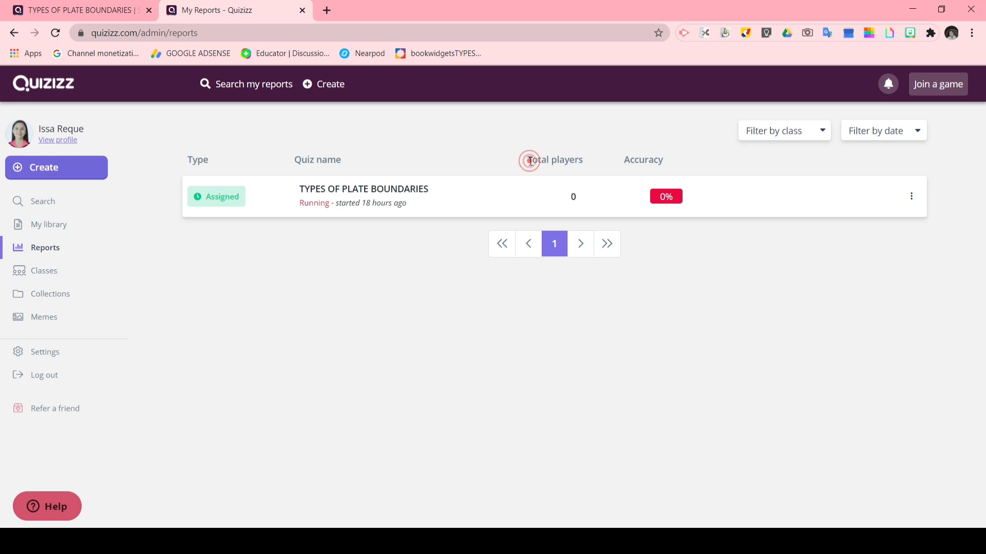
{"action": "left_click", "coordinate": [626, 159]}
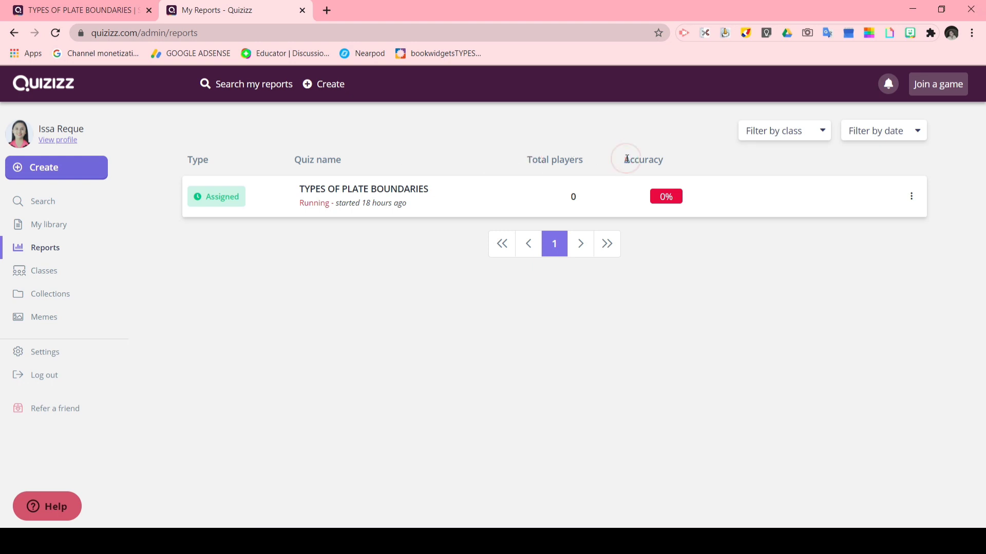
Step: Examine the class and date filter options for the reports without applying either filter
{"action": "left_click", "coordinate": [795, 135]}
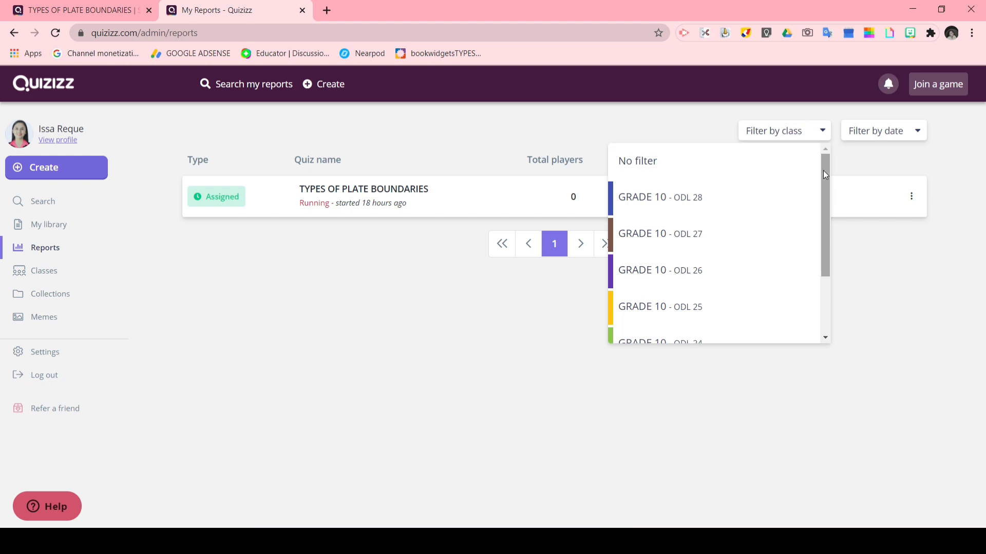
{"action": "left_click_drag", "start_coordinate": [824, 174], "coordinate": [835, 259]}
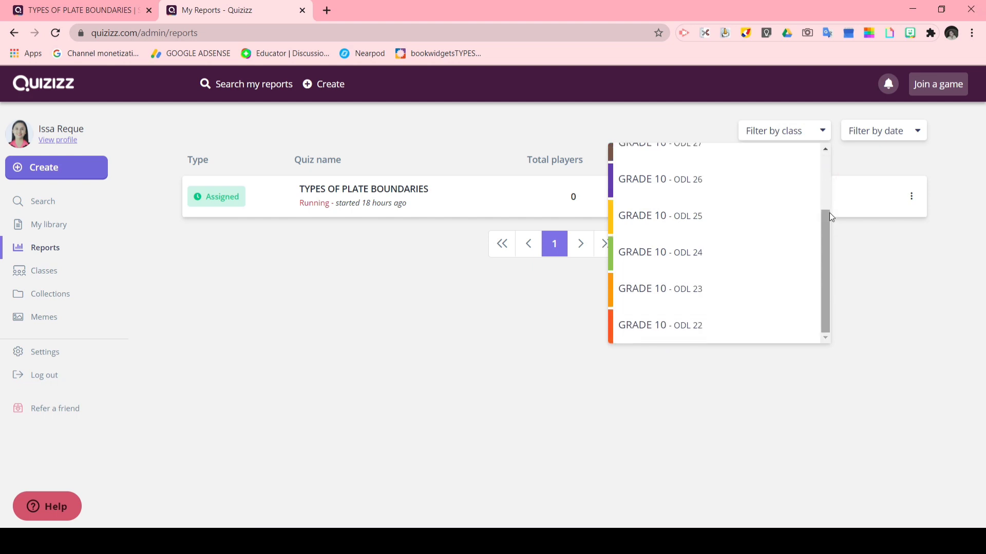
{"action": "left_click", "coordinate": [887, 141]}
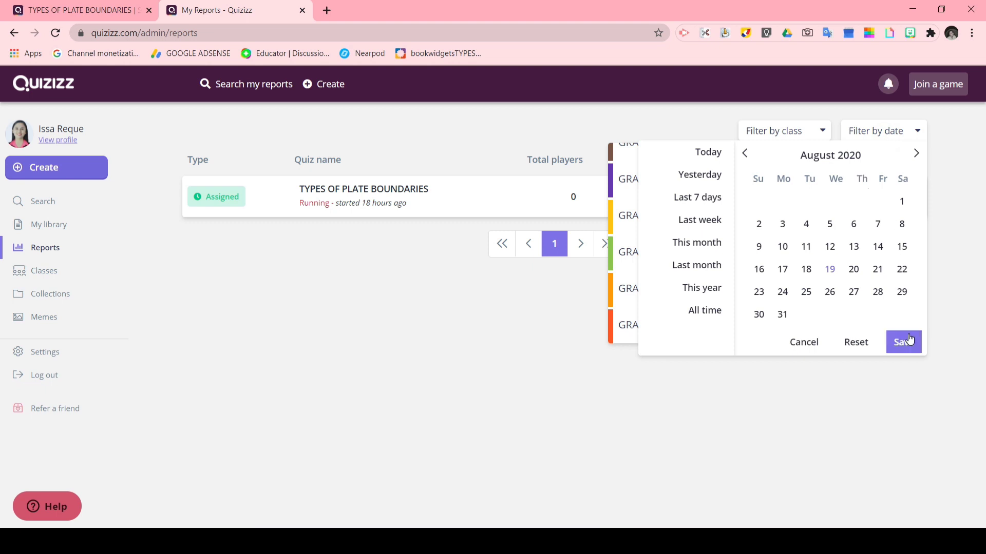
{"action": "left_click", "coordinate": [803, 341]}
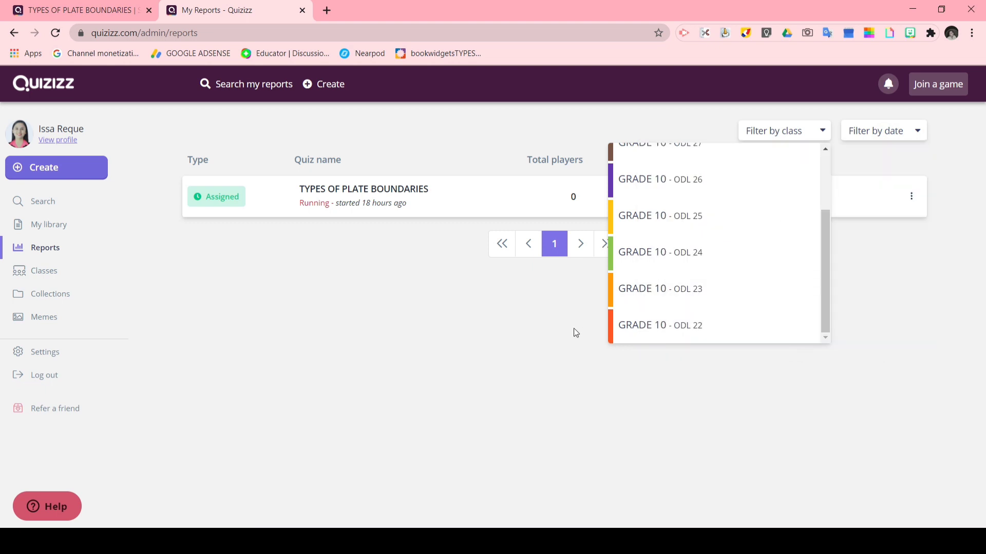
{"action": "left_click", "coordinate": [392, 330]}
Step: Re-import the selected GRADE 10 Google classes, keeping the requirement for students to enter a guardian's email address
{"action": "left_click", "coordinate": [54, 272]}
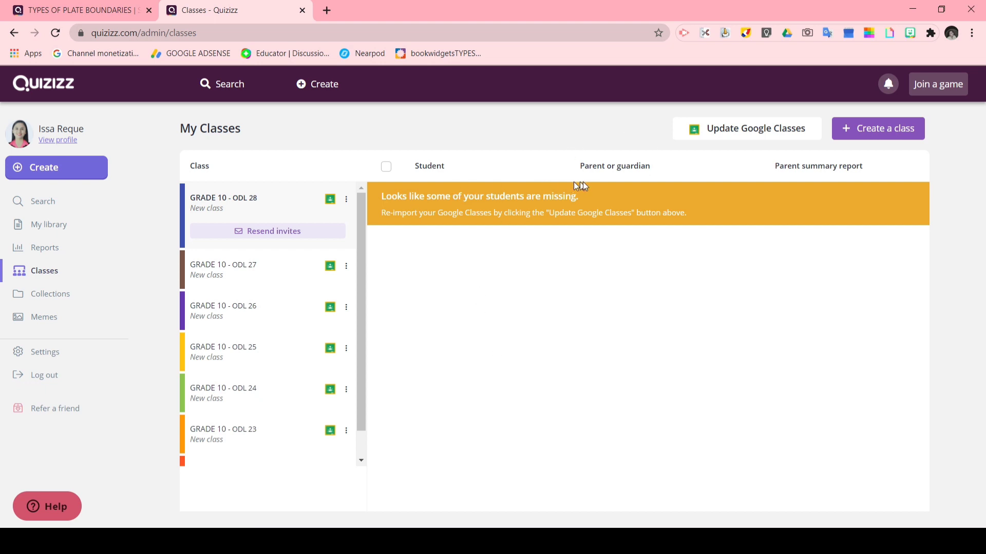
{"action": "left_click", "coordinate": [767, 138]}
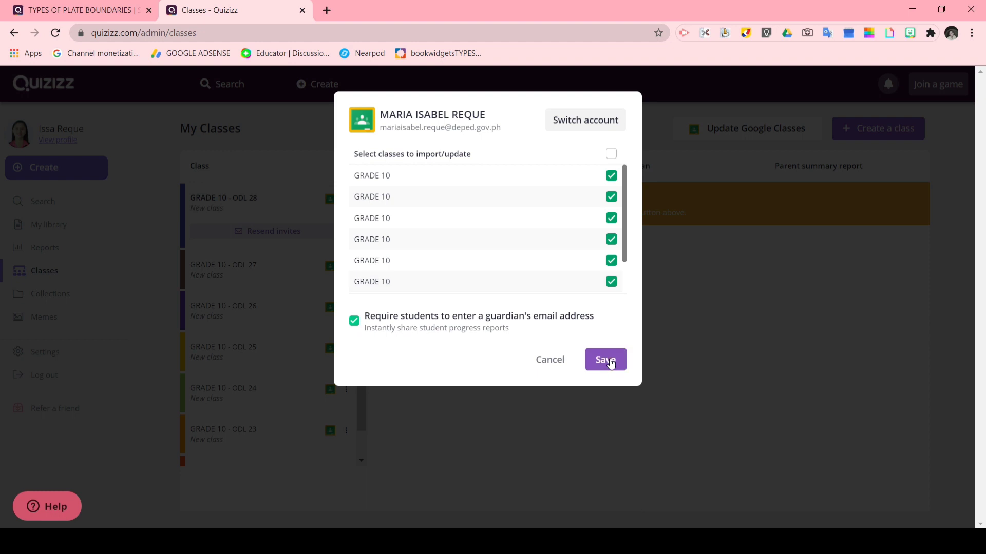
{"action": "left_click", "coordinate": [608, 361]}
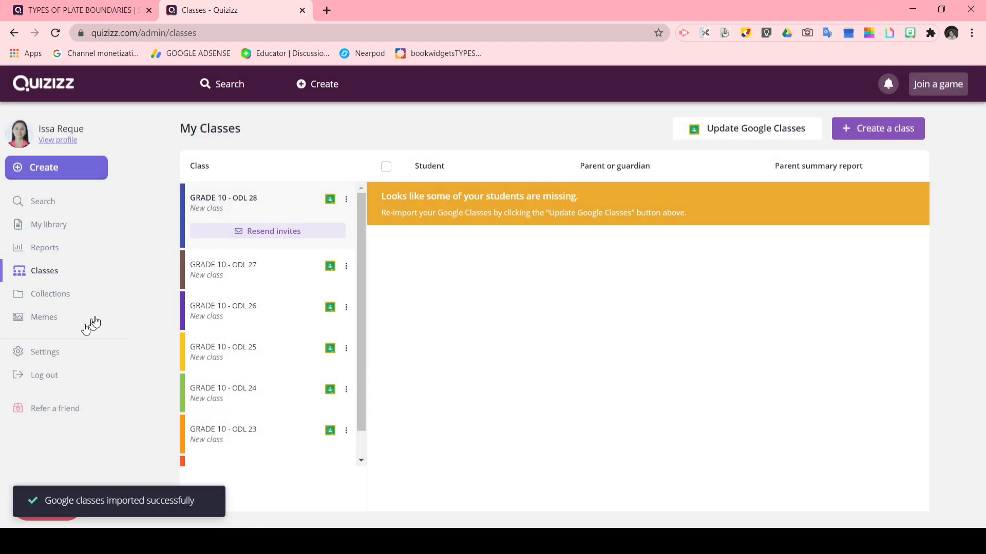
Step: View the Collections, Memes and Settings pages
{"action": "left_click", "coordinate": [72, 296]}
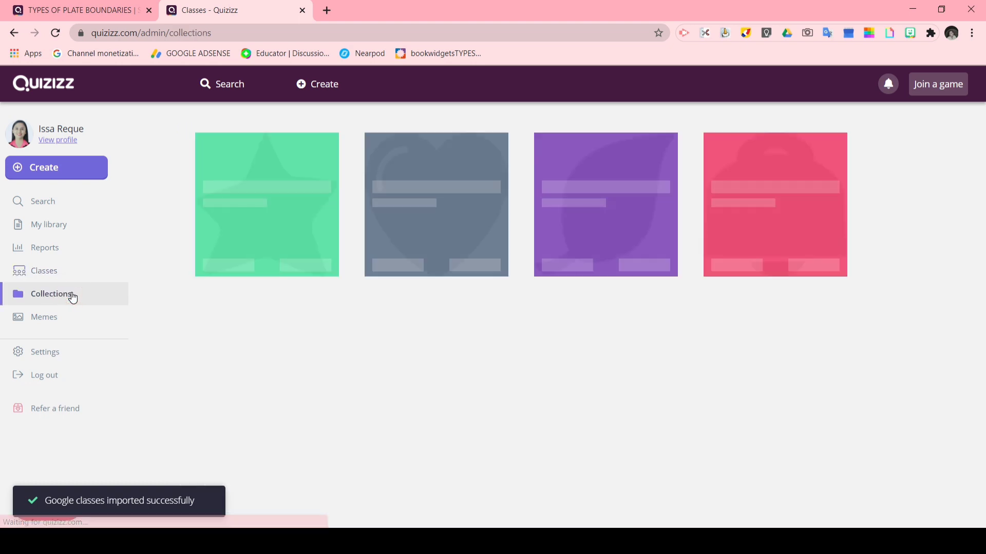
{"action": "left_click", "coordinate": [35, 319]}
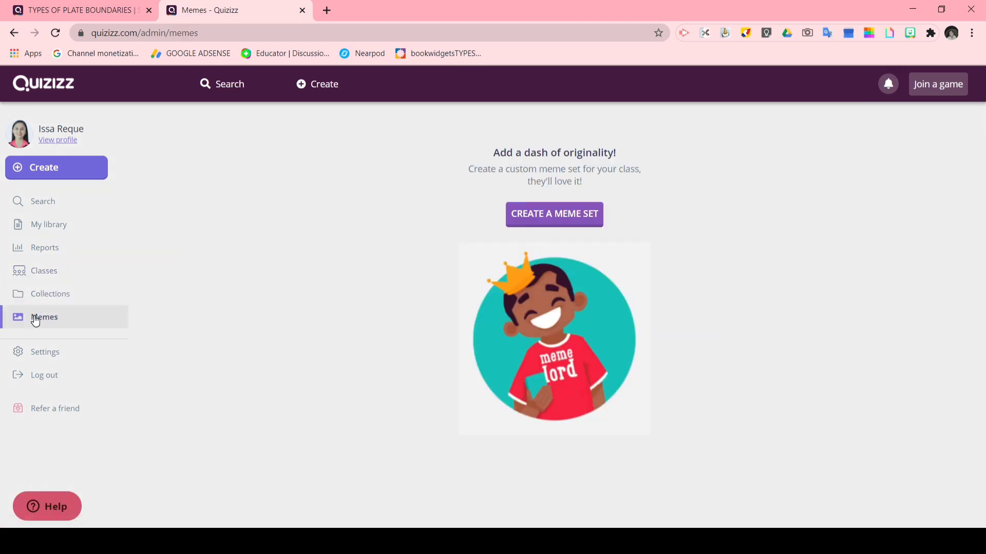
{"action": "left_click", "coordinate": [45, 353]}
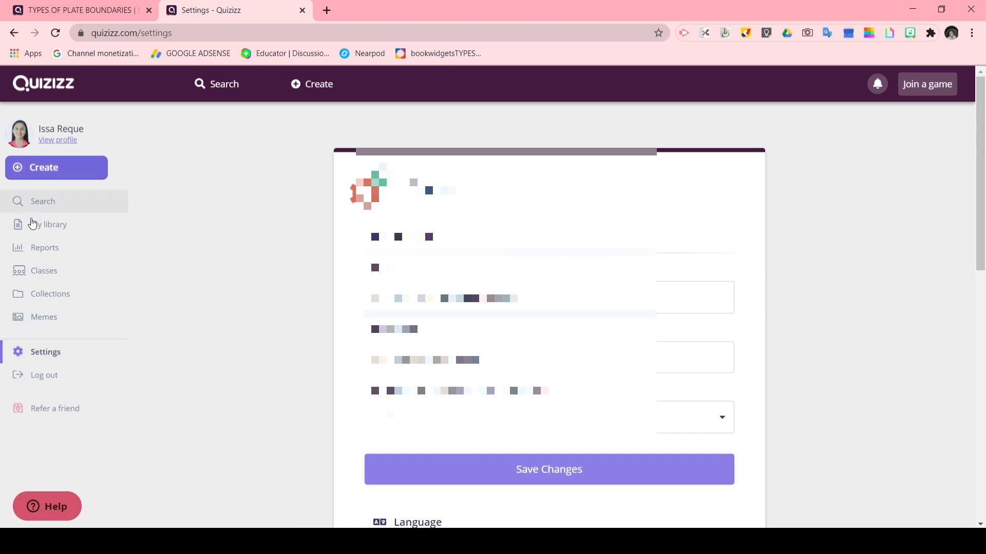
Step: Search the public quiz library for "earthquake"
{"action": "left_click", "coordinate": [25, 200]}
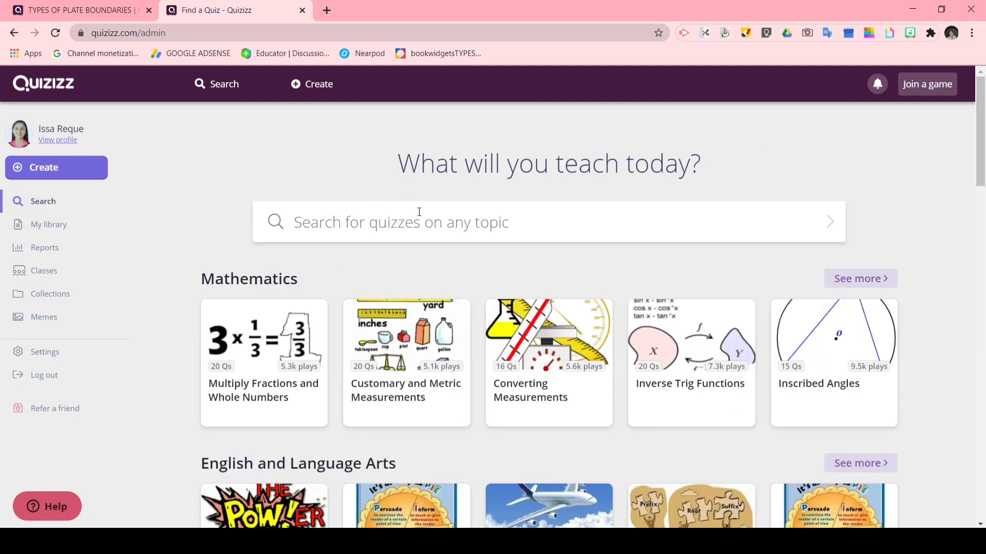
{"action": "left_click", "coordinate": [419, 220]}
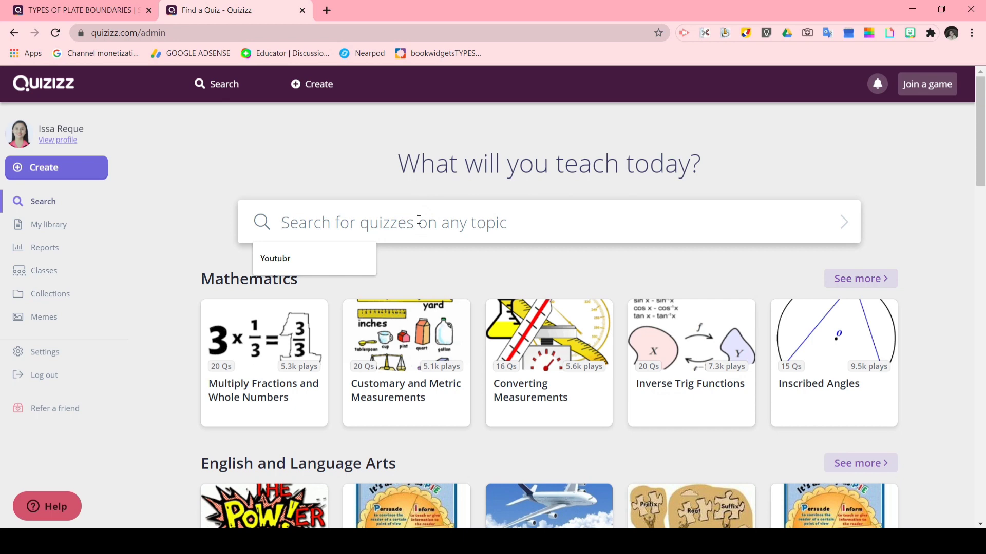
{"action": "type", "text": "ear"}
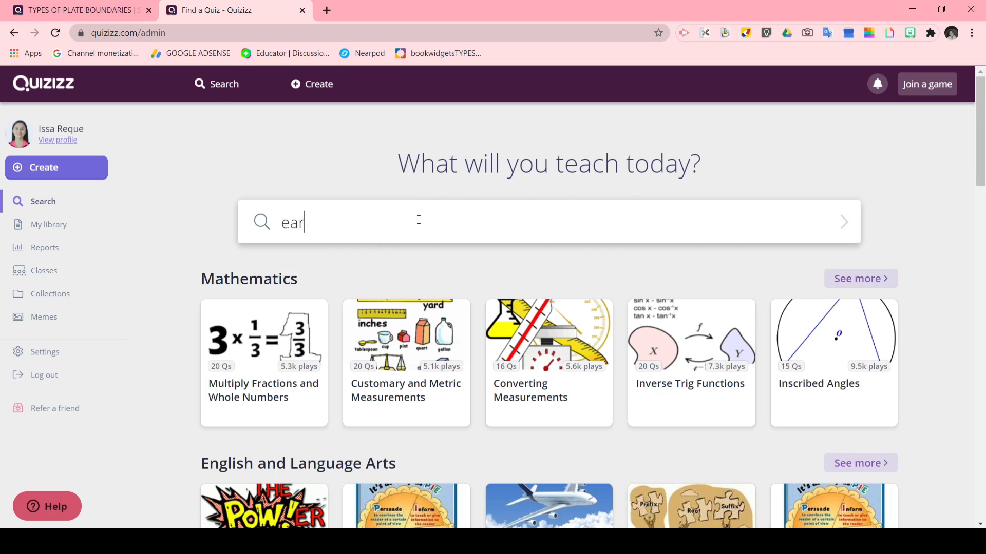
{"action": "type", "text": "thquake"}
{"action": "key", "text": "Return"}
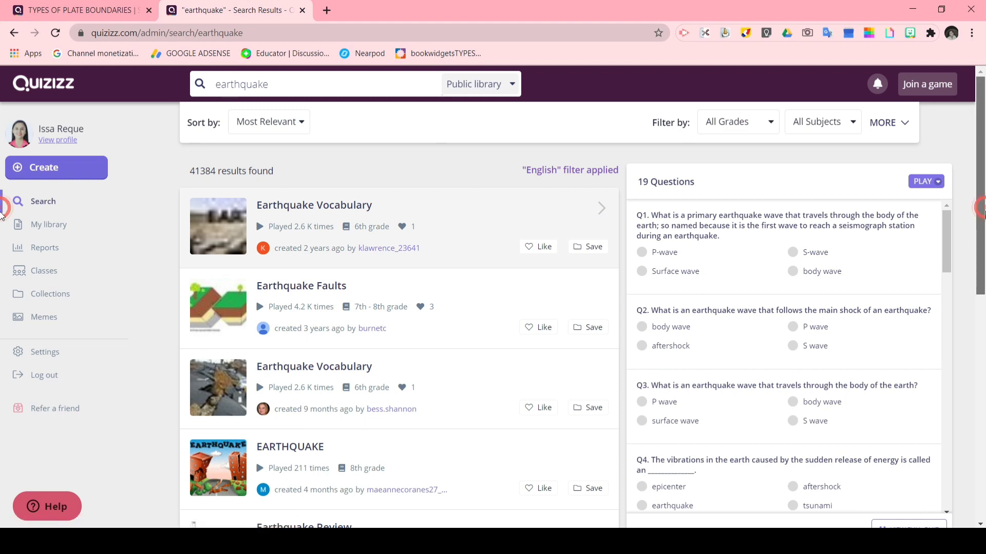
Step: Open the 8th grade quiz titled EARTHQUAKE from the search results
{"action": "scroll", "coordinate": [2, 234], "scroll_direction": "down", "scroll_amount": 1}
{"action": "scroll", "coordinate": [1, 233], "scroll_direction": "down", "scroll_amount": 3}
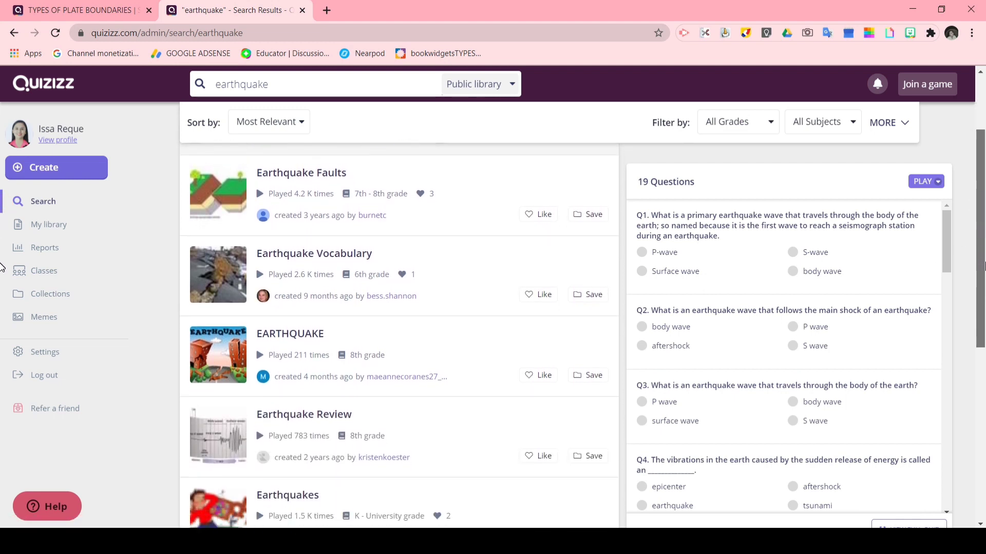
{"action": "scroll", "coordinate": [2, 286], "scroll_direction": "down", "scroll_amount": 3}
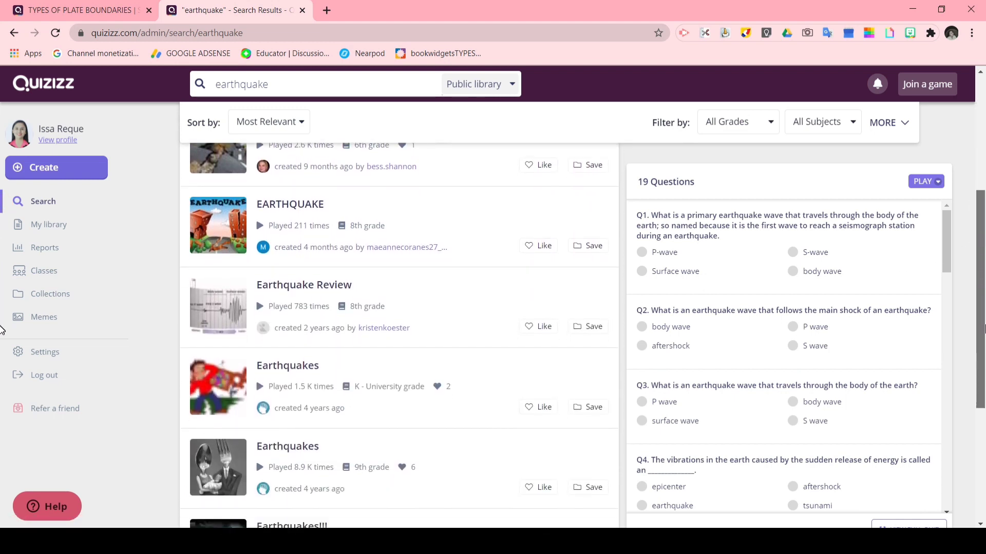
{"action": "scroll", "coordinate": [2, 334], "scroll_direction": "down", "scroll_amount": 1}
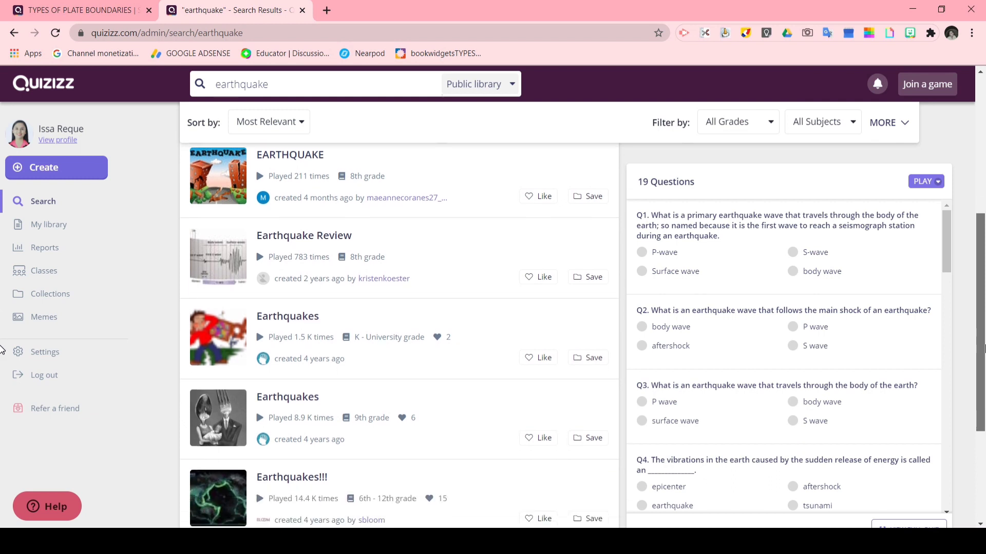
{"action": "left_click", "coordinate": [373, 202]}
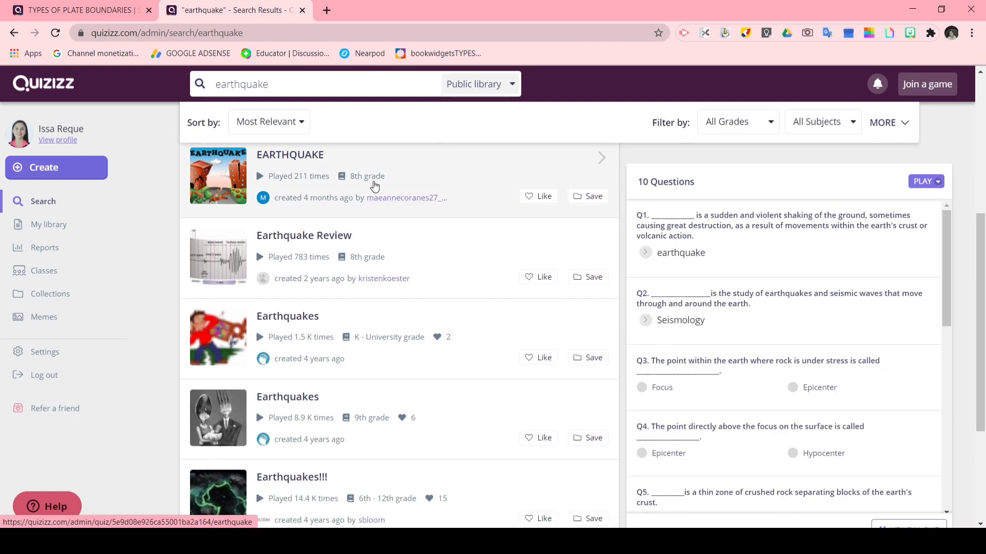
{"action": "left_click", "coordinate": [374, 181]}
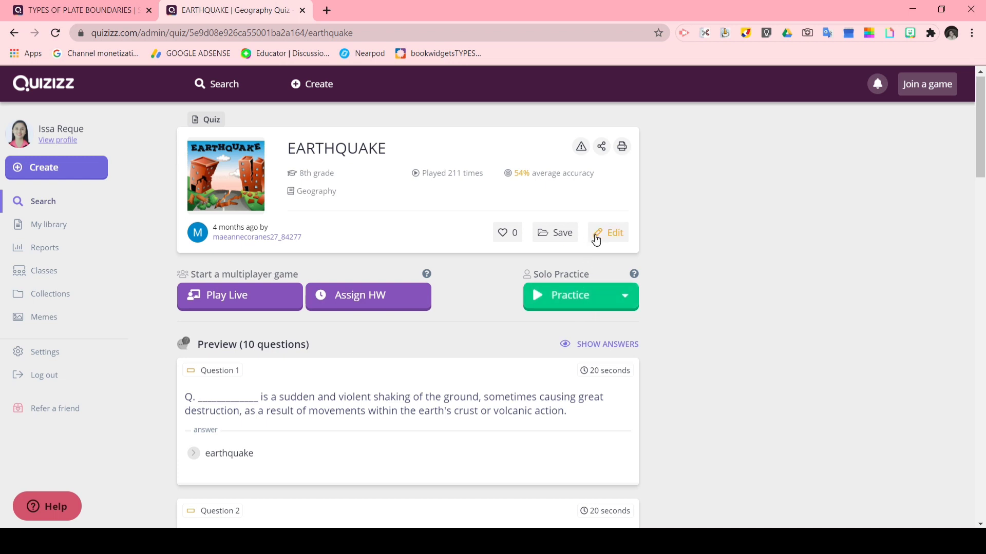
Step: Open the EARTHQUAKE quiz for editing, review its questions, and save the copy to My library
{"action": "left_click", "coordinate": [595, 239]}
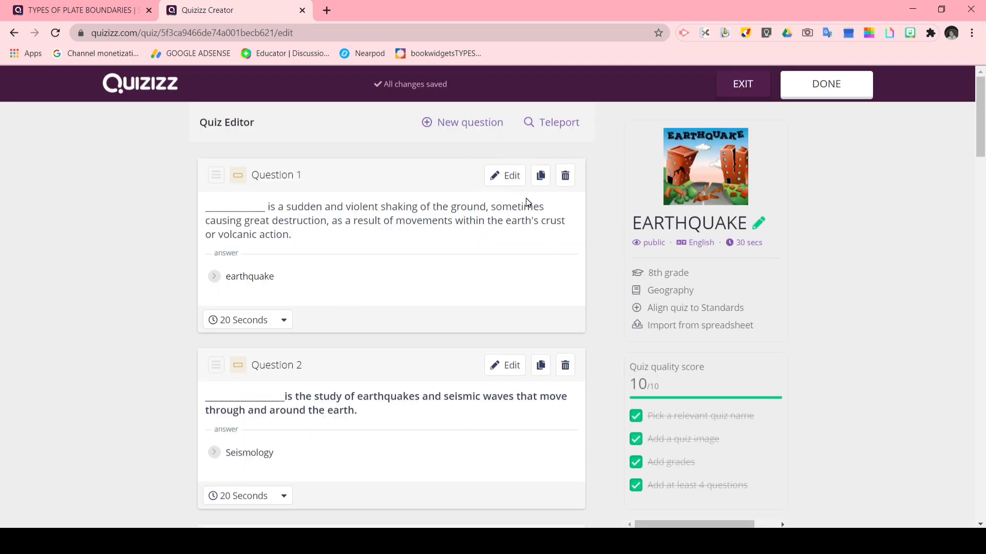
{"action": "scroll", "coordinate": [2, 154], "scroll_direction": "down", "scroll_amount": 9}
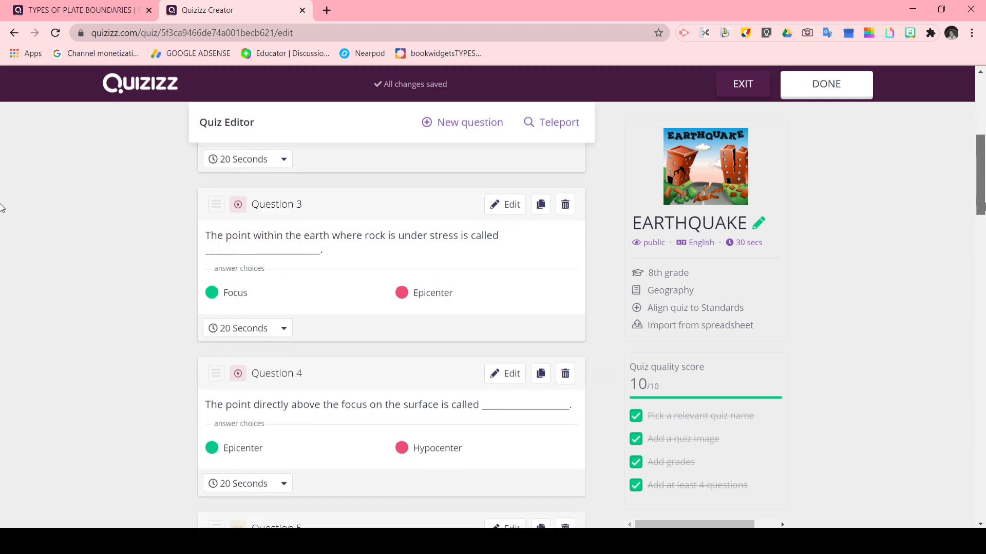
{"action": "scroll", "coordinate": [2, 218], "scroll_direction": "down", "scroll_amount": 8}
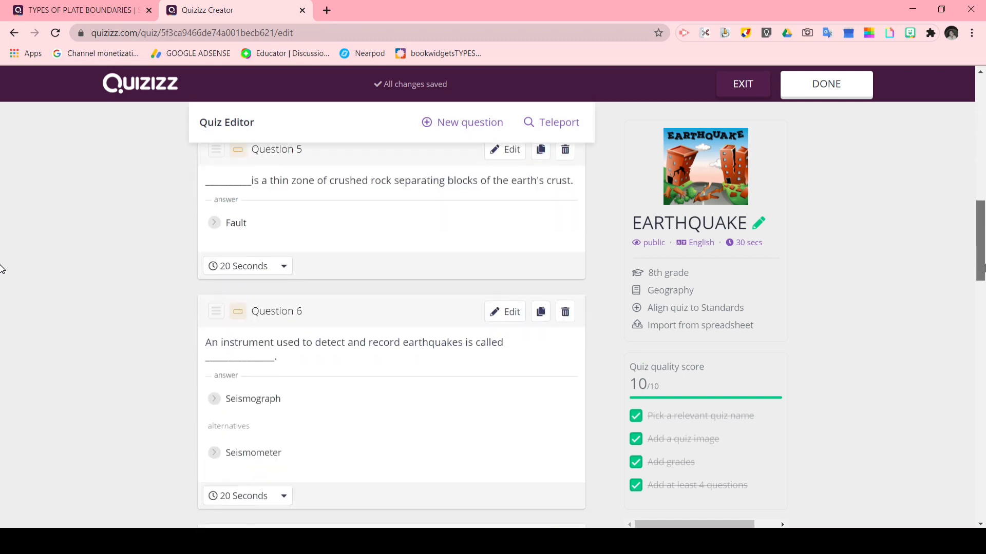
{"action": "scroll", "coordinate": [2, 308], "scroll_direction": "down", "scroll_amount": 12}
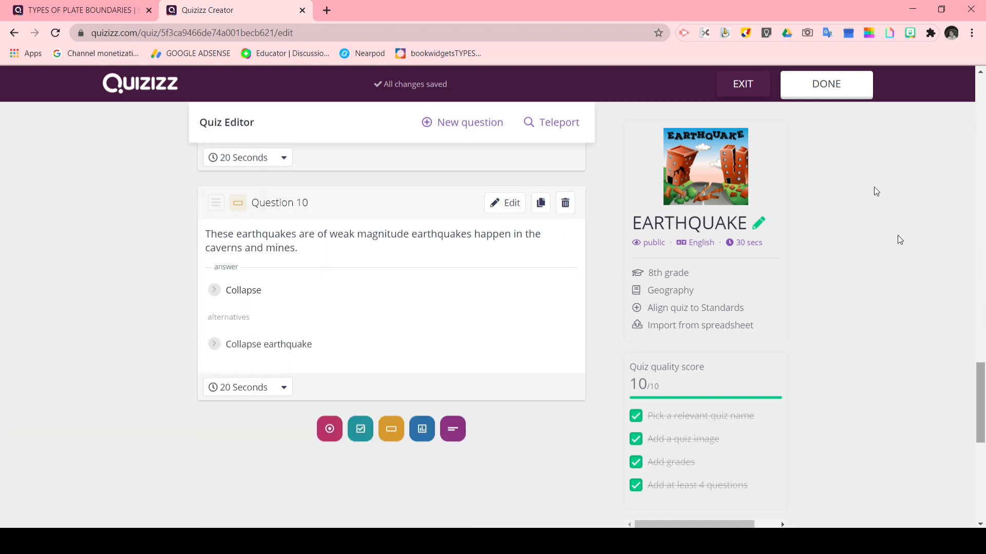
{"action": "left_click", "coordinate": [837, 88]}
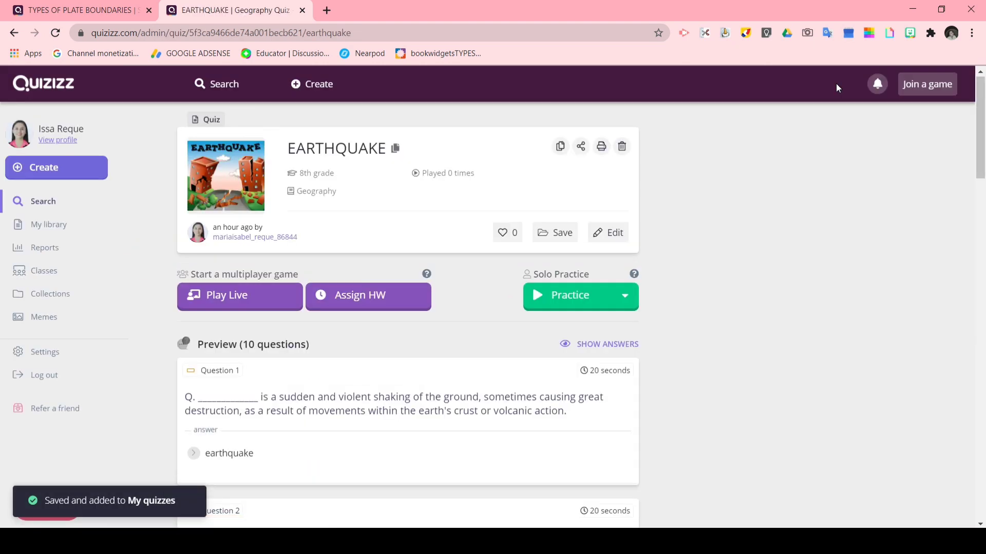
{"action": "left_click", "coordinate": [51, 229]}
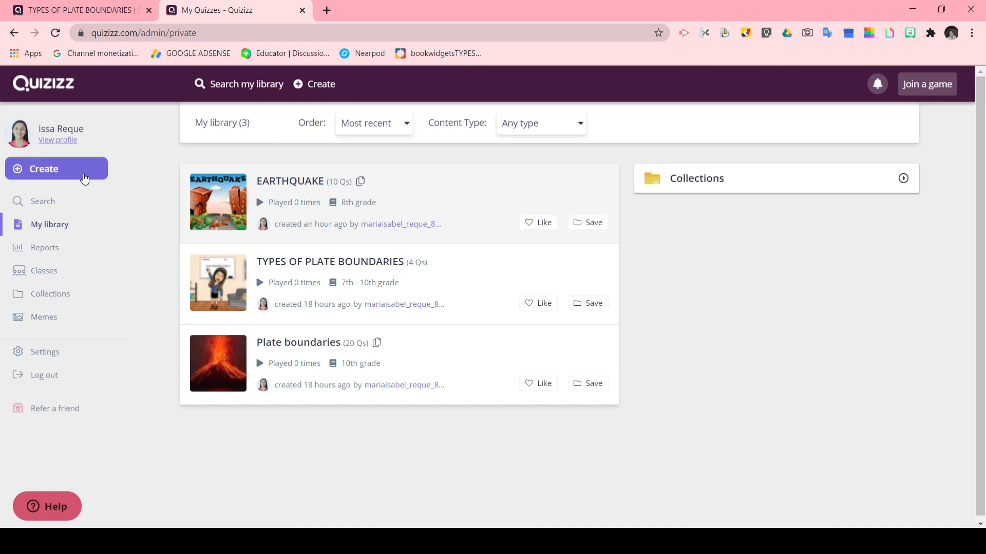
Step: Create a new quiz named "ACTIVE VOLCANOES IN THE PHILIPPINES" with Science as its subject
{"action": "left_click", "coordinate": [85, 178]}
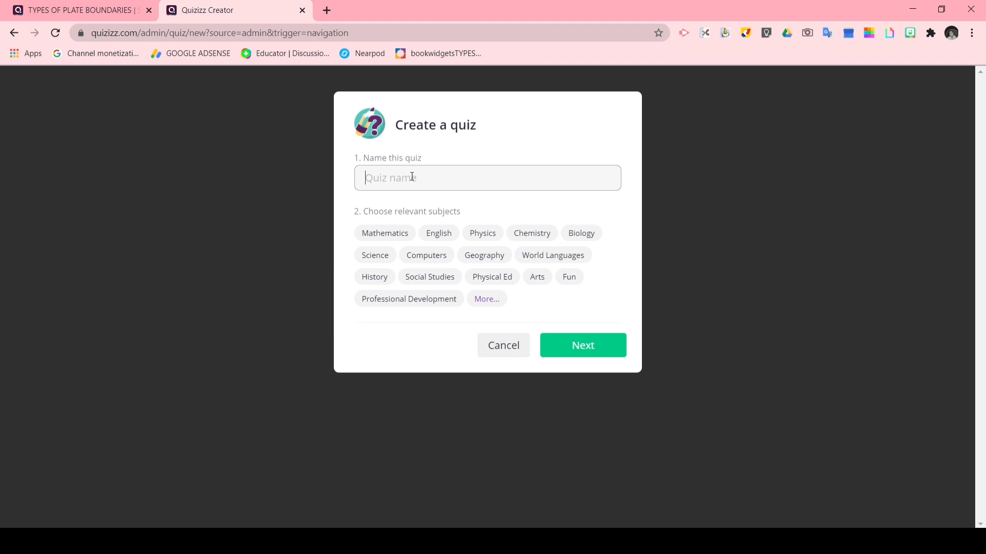
{"action": "key", "text": "Caps_Lock"}
{"action": "type", "text": "ACTIVE VOLCANOES IN"}
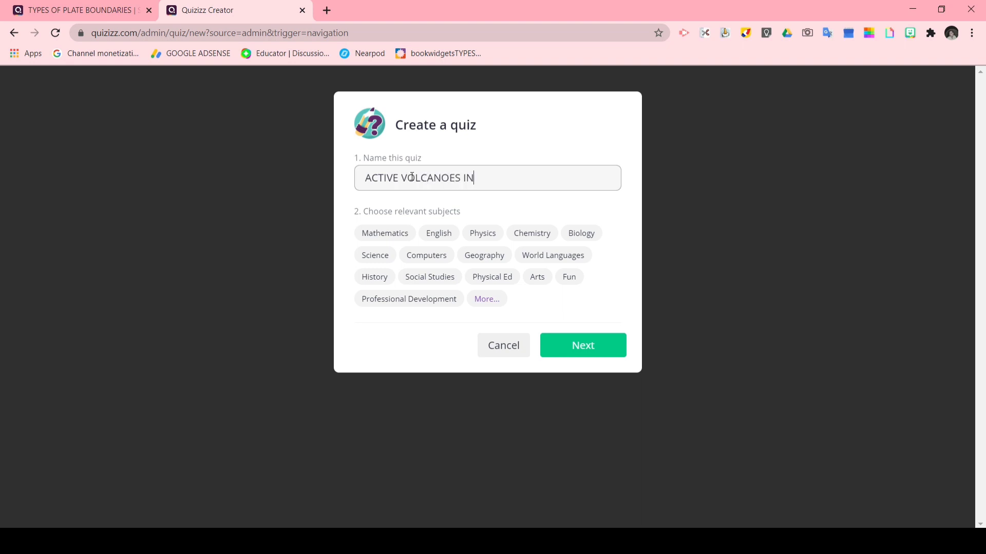
{"action": "type", "text": " THE PHILIPPINES"}
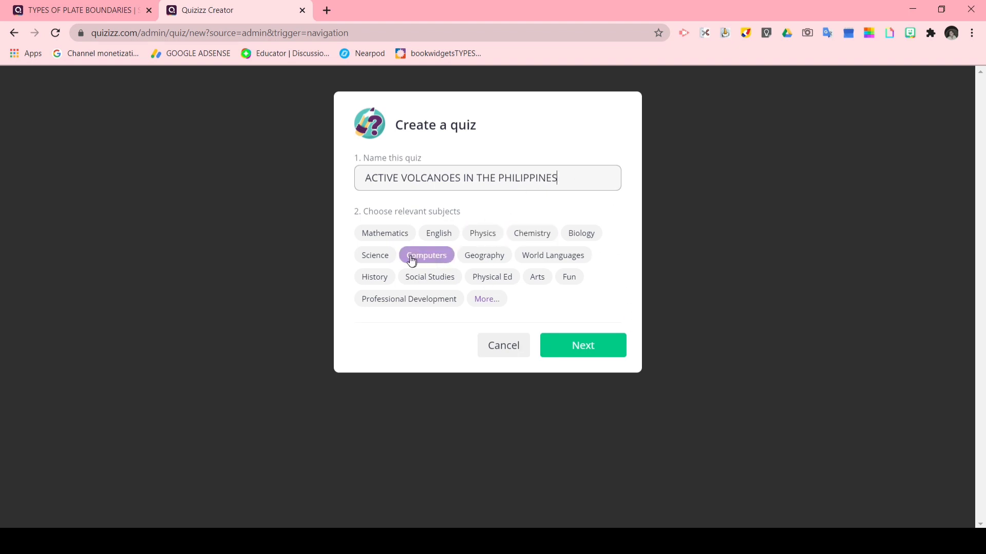
{"action": "left_click", "coordinate": [390, 255]}
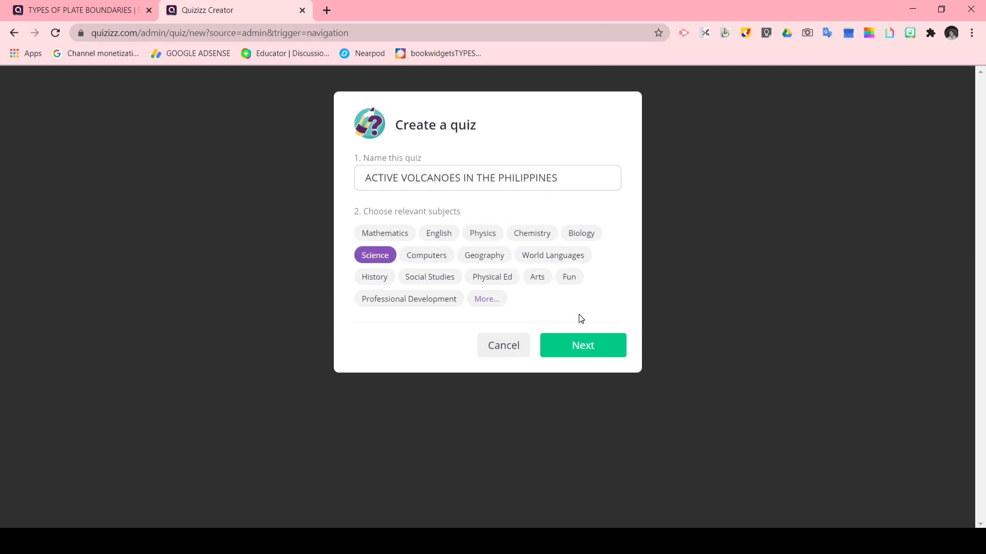
{"action": "left_click", "coordinate": [602, 352]}
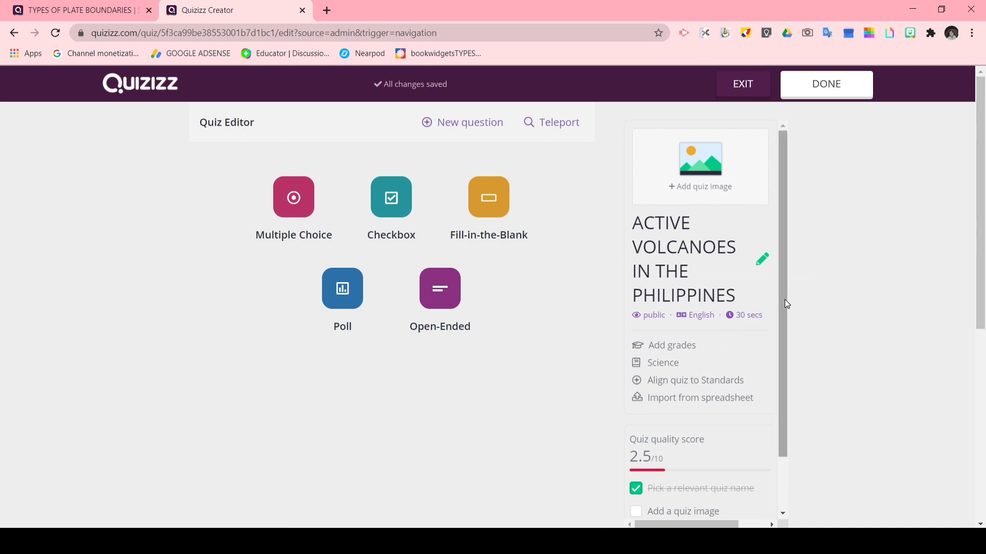
Step: Set the quiz's grade range from 7th to 10th in its details and save them
{"action": "left_click_drag", "start_coordinate": [785, 299], "coordinate": [789, 392]}
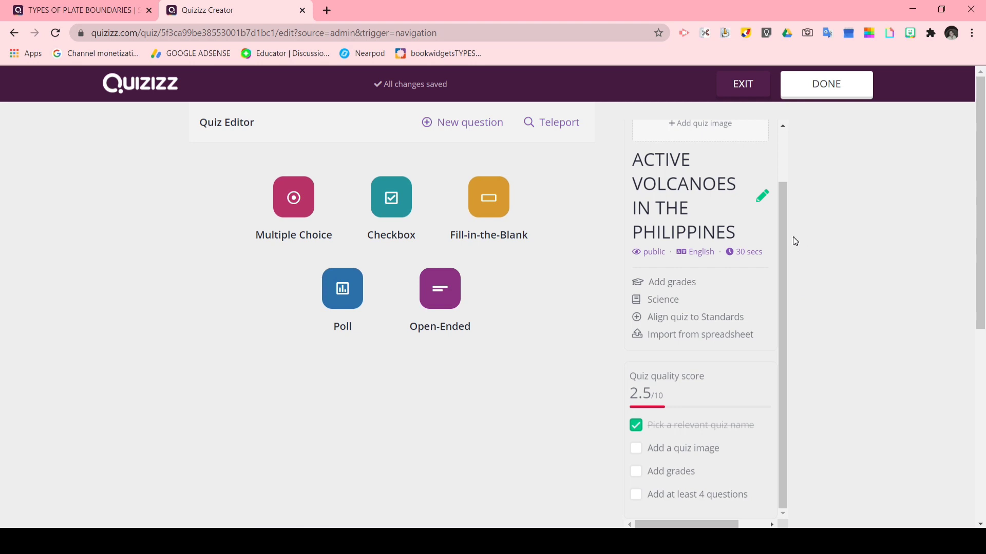
{"action": "left_click_drag", "start_coordinate": [786, 238], "coordinate": [778, 174]}
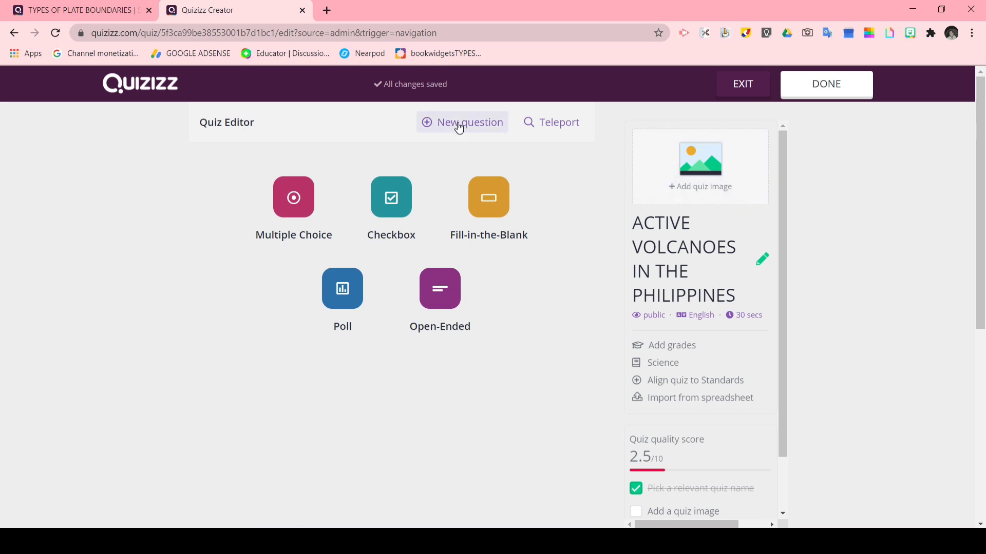
{"action": "left_click", "coordinate": [727, 175]}
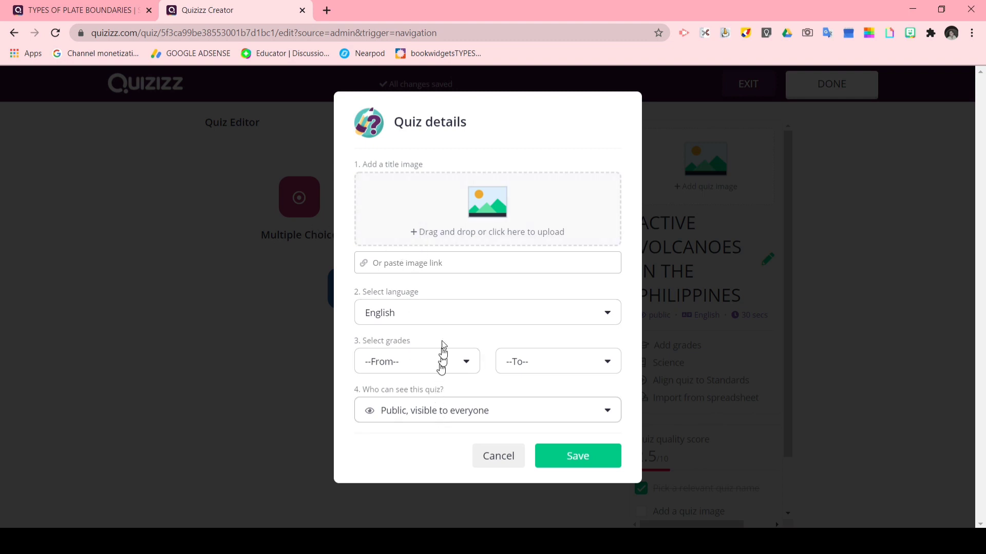
{"action": "left_click", "coordinate": [417, 361]}
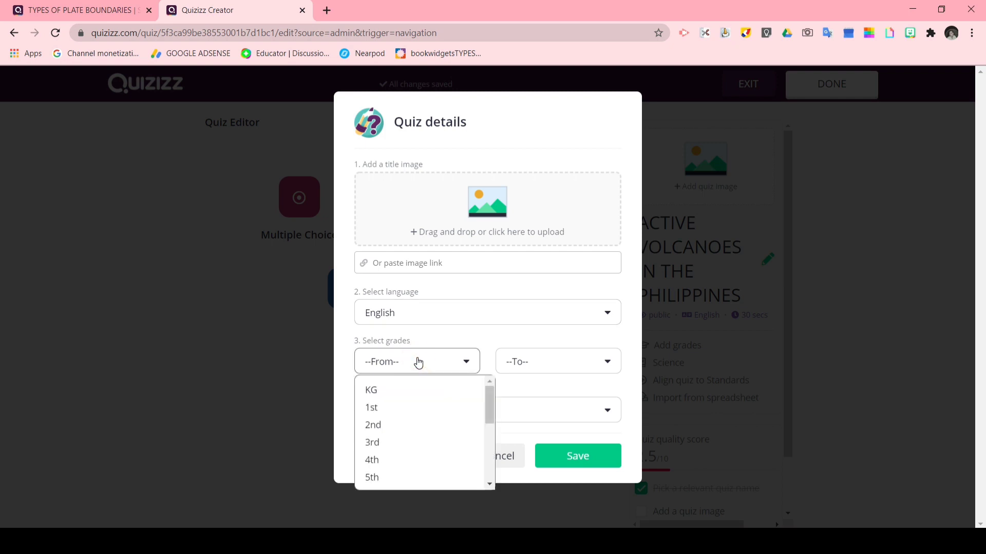
{"action": "left_click_drag", "start_coordinate": [489, 396], "coordinate": [488, 428]}
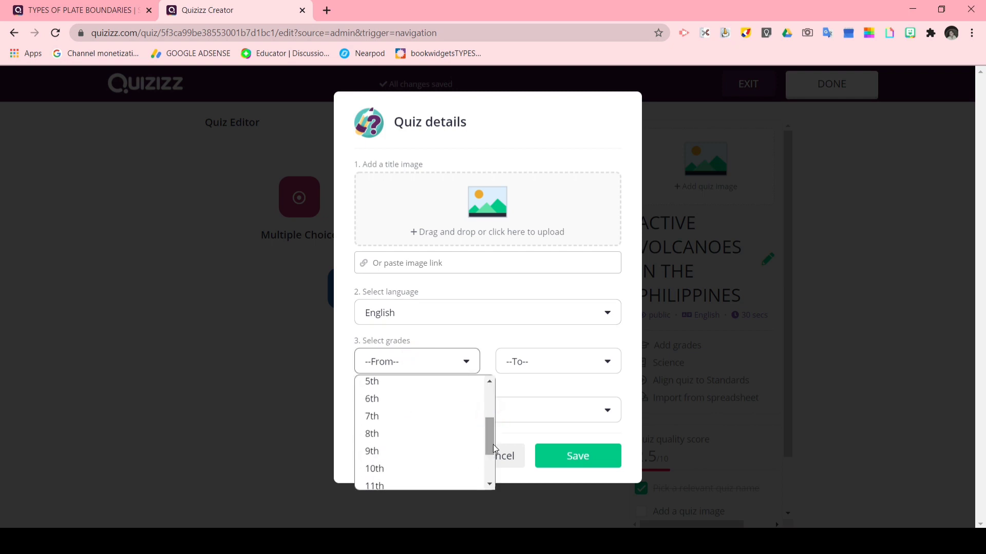
{"action": "left_click", "coordinate": [407, 416]}
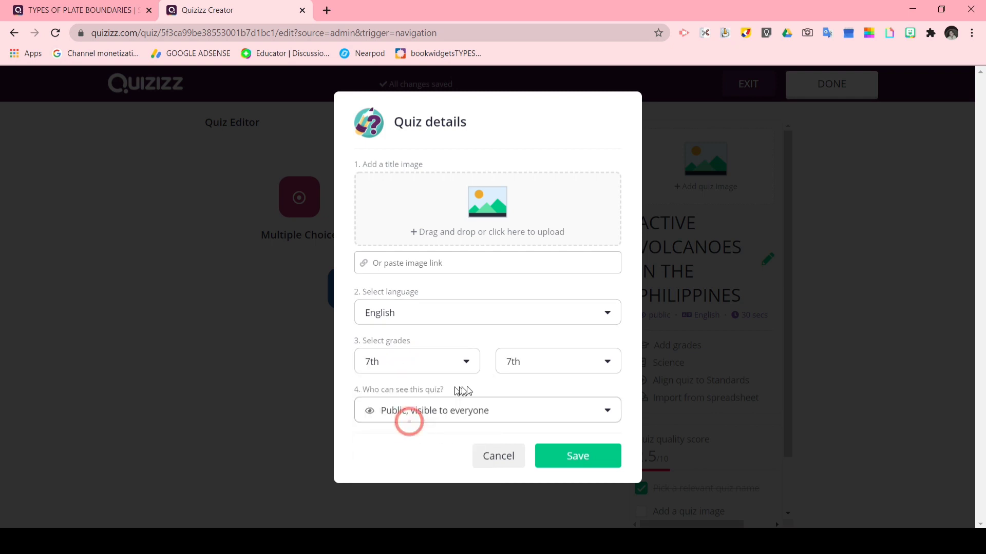
{"action": "left_click", "coordinate": [536, 366]}
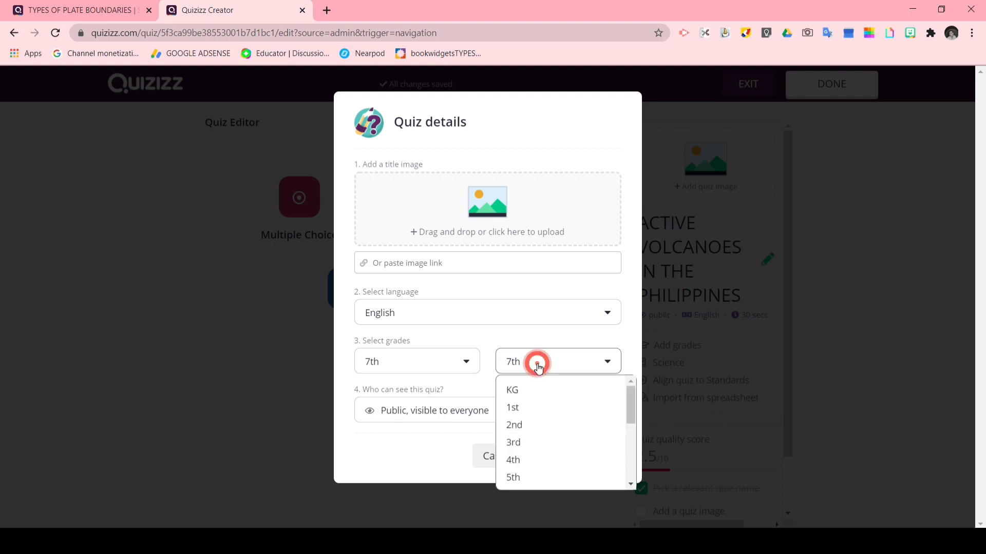
{"action": "left_click", "coordinate": [629, 436]}
{"action": "left_click", "coordinate": [543, 465]}
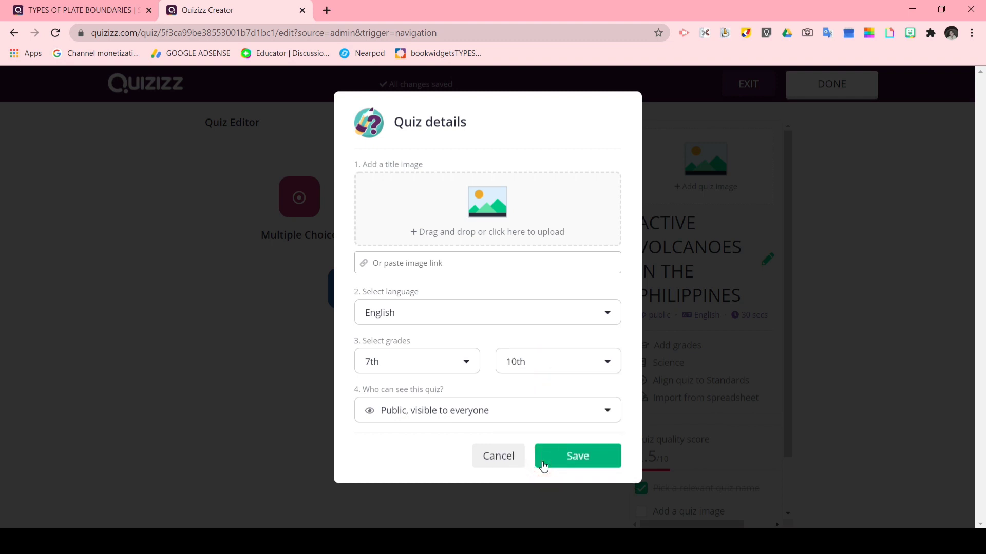
{"action": "left_click", "coordinate": [572, 467]}
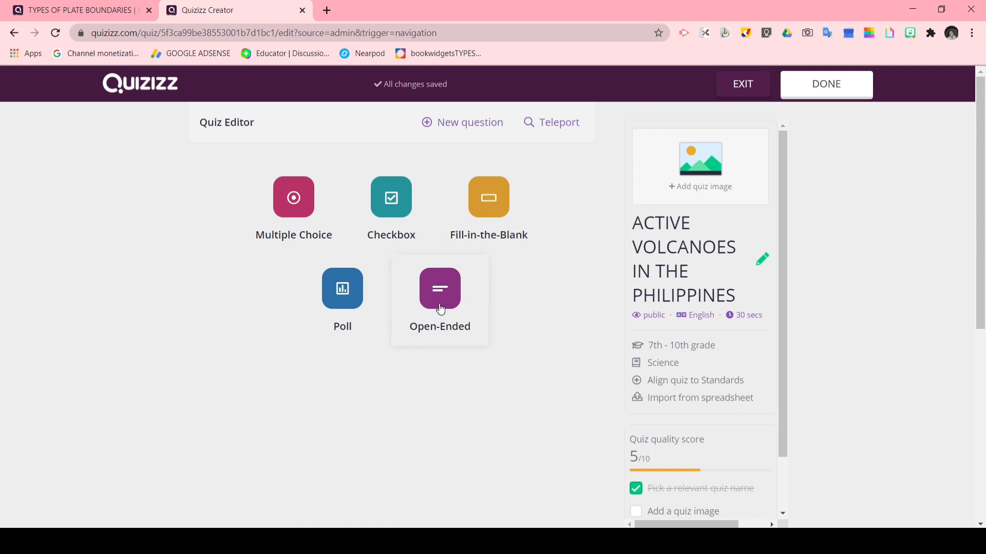
Step: Start a multiple-choice question and look over the available question types and text formatting options
{"action": "left_click", "coordinate": [301, 203]}
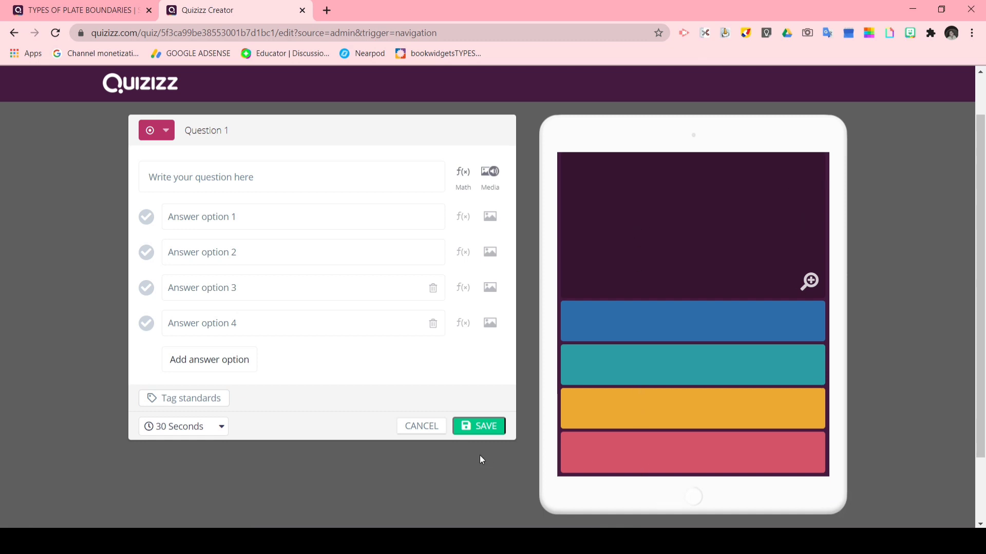
{"action": "left_click", "coordinate": [169, 132]}
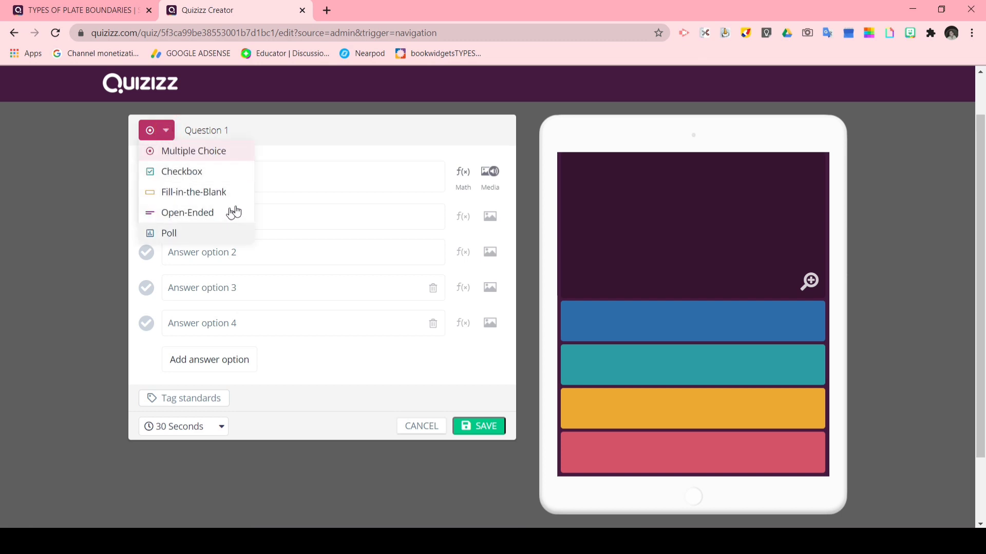
{"action": "left_click", "coordinate": [275, 187]}
{"action": "left_click", "coordinate": [276, 187]}
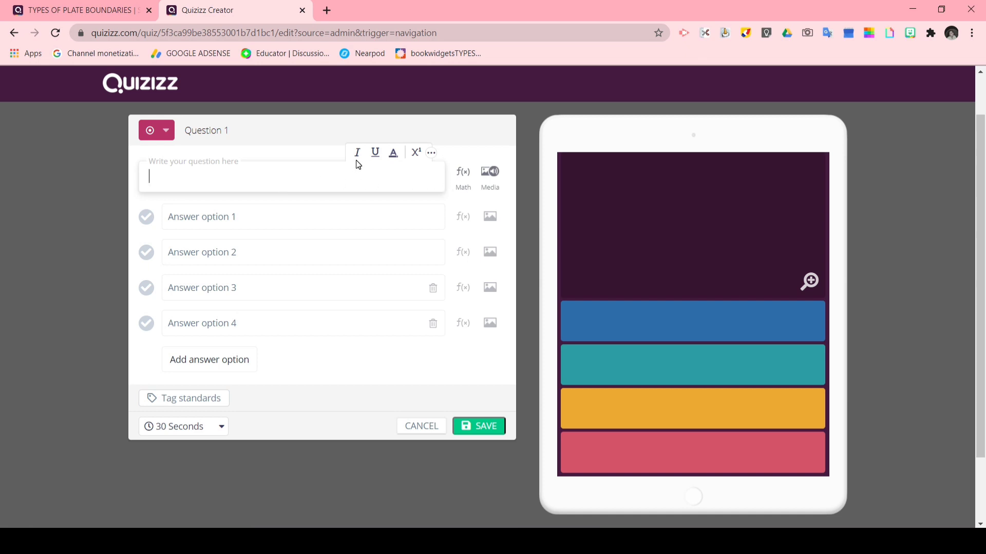
{"action": "left_click", "coordinate": [429, 157]}
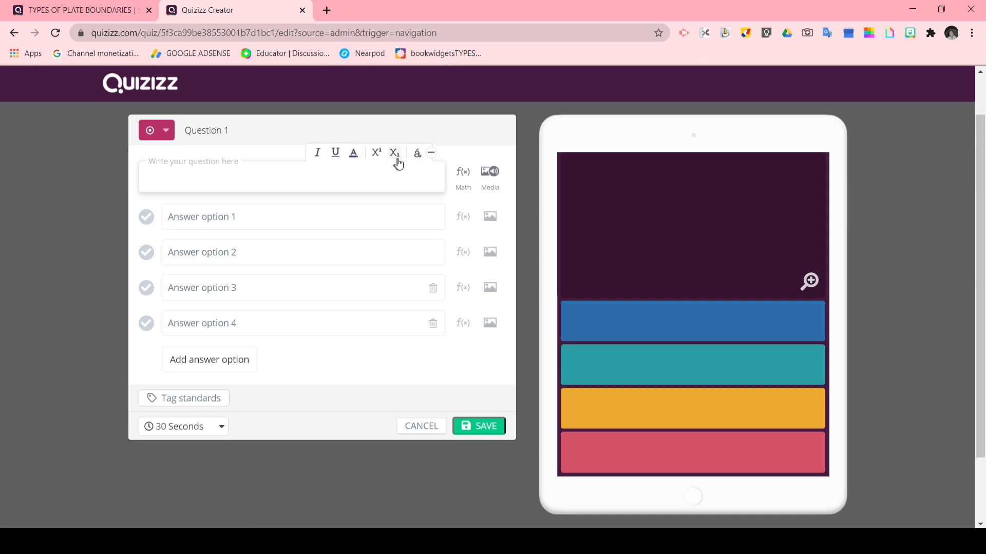
{"action": "left_click", "coordinate": [430, 155]}
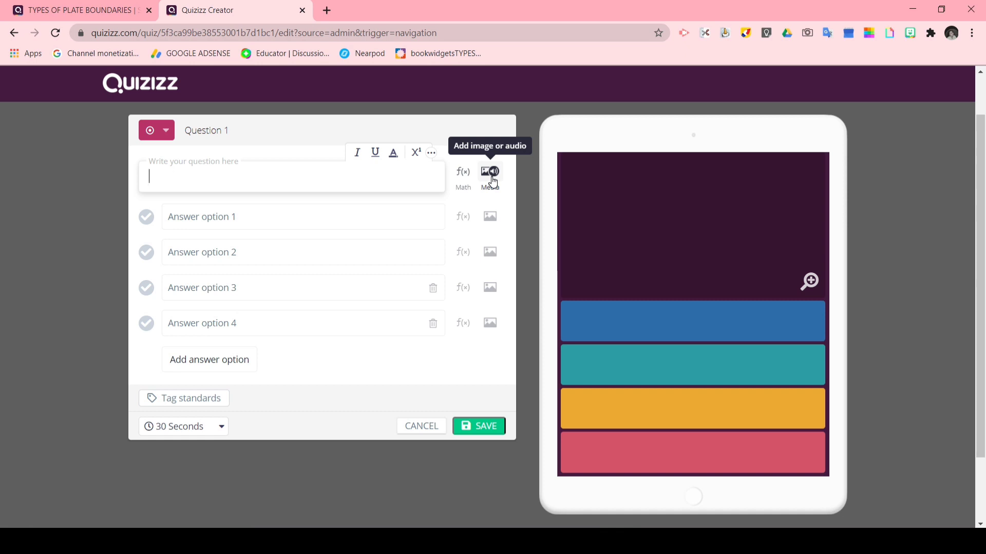
Step: Enter the question "All of the following statements best describe a volcano EXCEPT?" and underline the word EXCEPT
{"action": "left_click", "coordinate": [293, 181]}
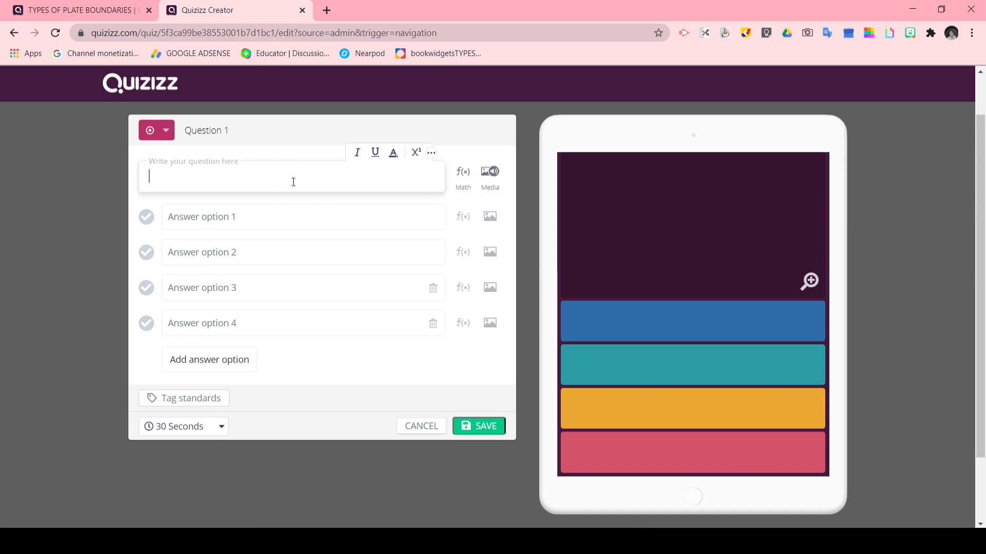
{"action": "type", "text": "All of the following statements best describe a volcano EXCEPT?"}
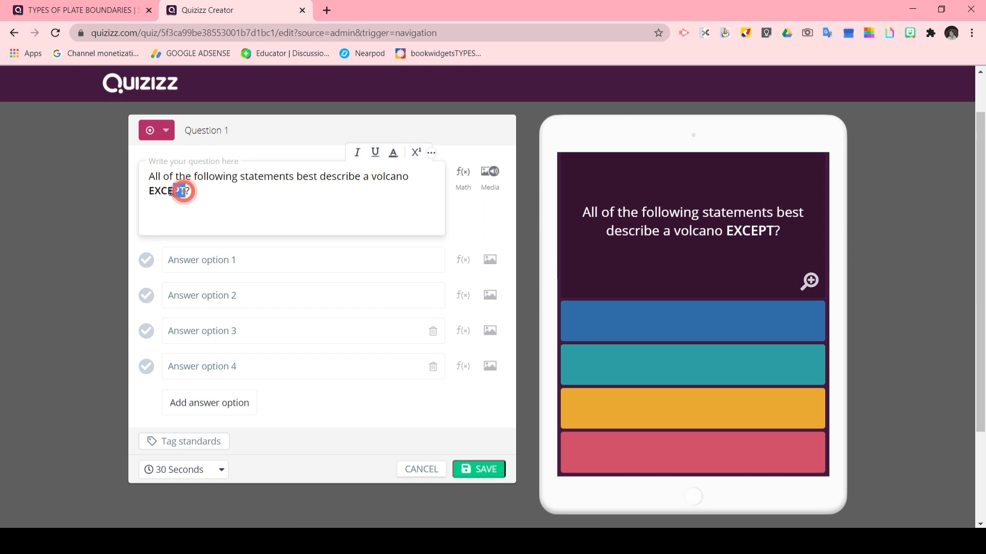
{"action": "left_click_drag", "start_coordinate": [185, 191], "coordinate": [148, 191]}
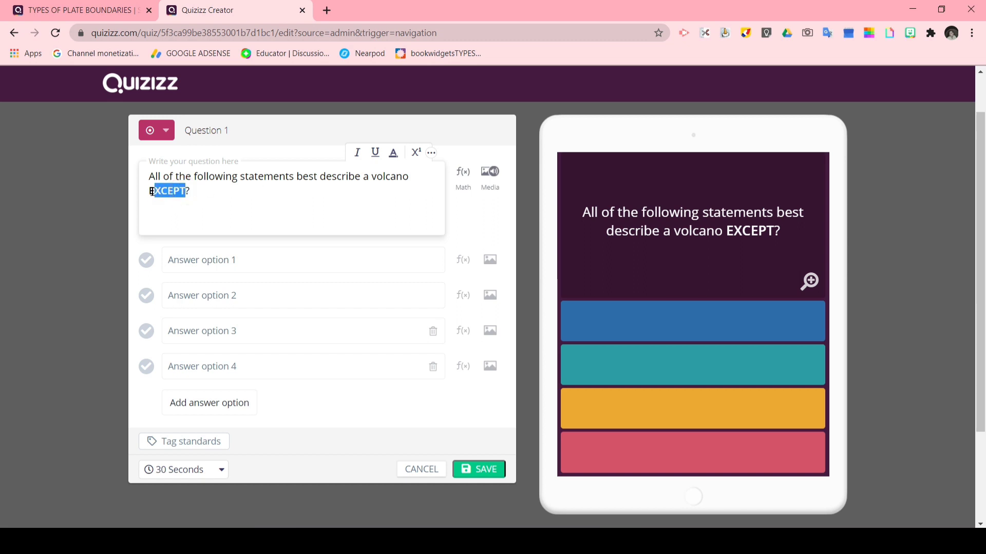
{"action": "left_click", "coordinate": [376, 152]}
{"action": "left_click", "coordinate": [283, 220]}
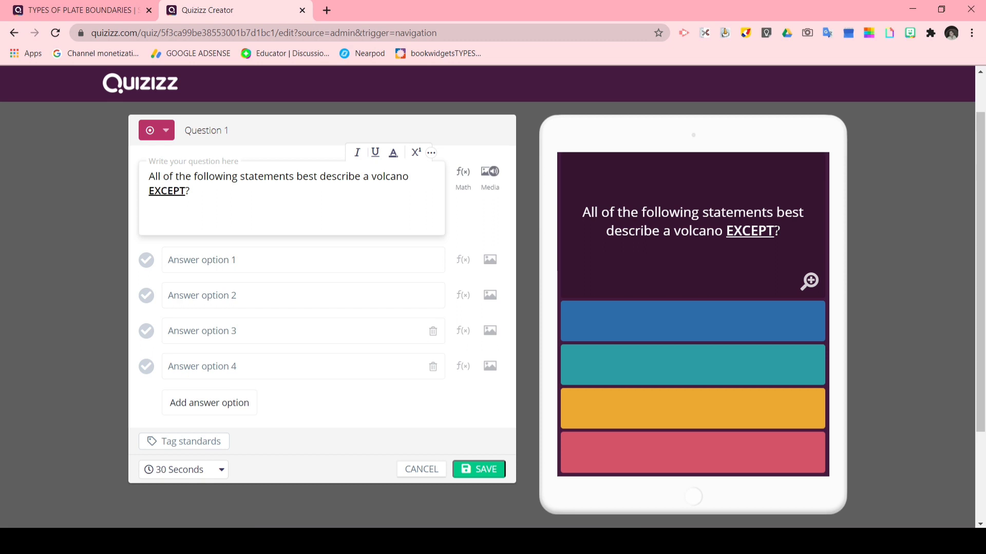
Step: Fill answer option 1 with "A volcano is a conical mountain with an opening called crater."
{"action": "left_click", "coordinate": [242, 264]}
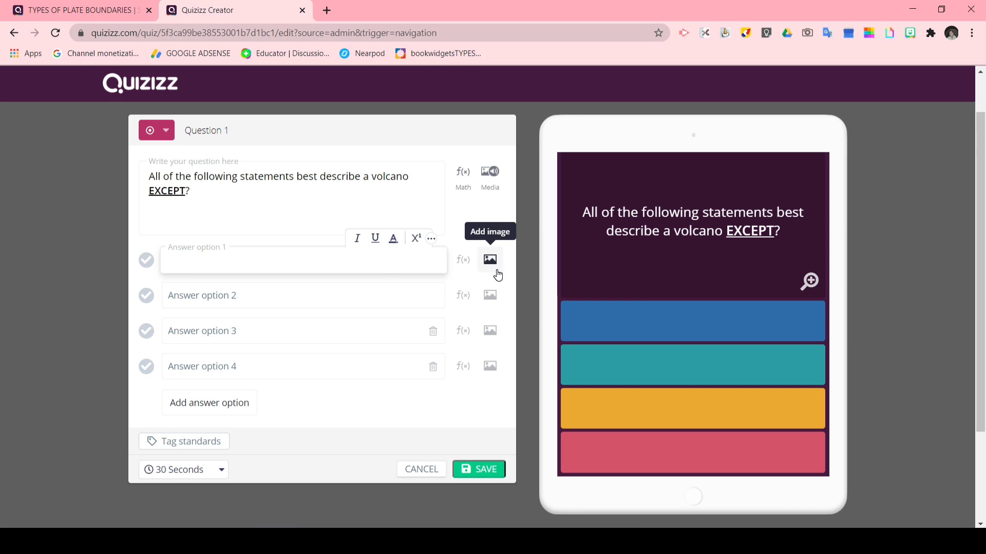
{"action": "left_click", "coordinate": [431, 239]}
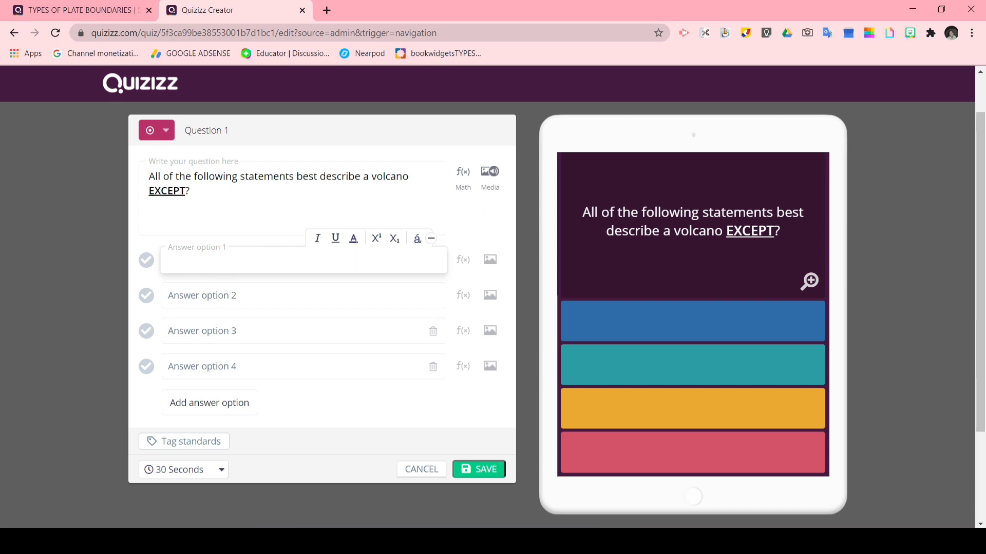
{"action": "type", "text": "A volcano is a conical mountain with an opening called crater."}
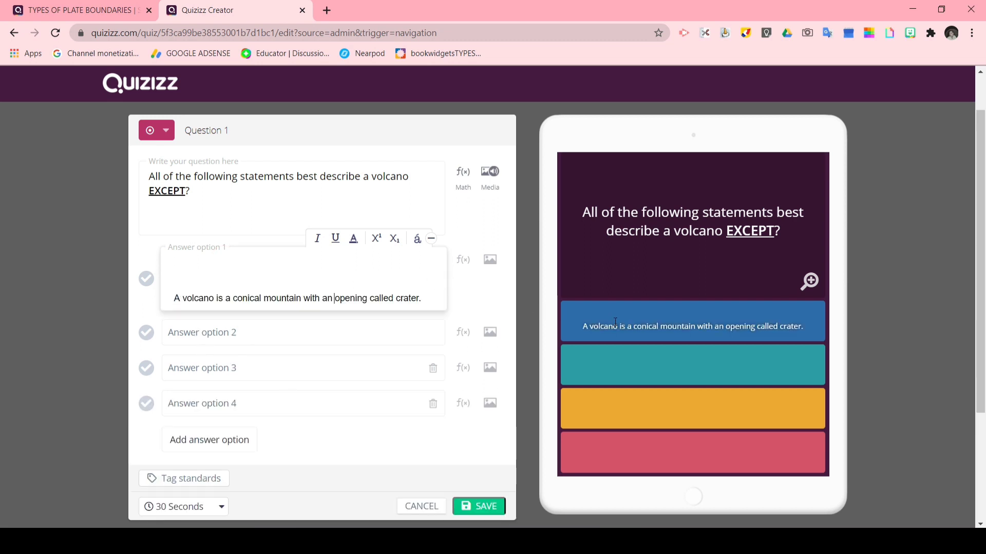
{"action": "left_click", "coordinate": [439, 301]}
Step: Fill answer option 2 with "A volcano is usually found at the middle part of the continents." and remove the blank space above option 1's text
{"action": "left_click", "coordinate": [282, 333]}
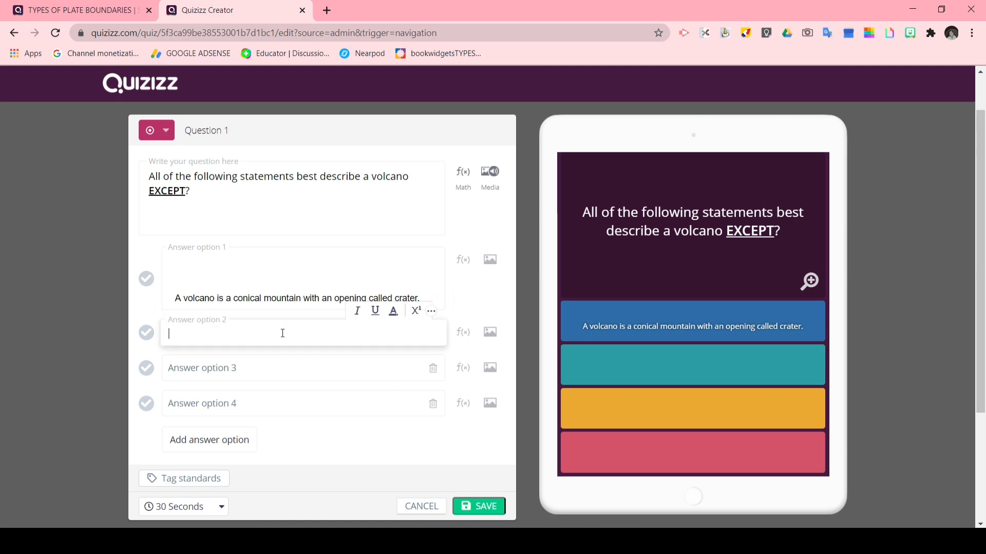
{"action": "type", "text": "A volcano is usually found at the middle part of the continents."}
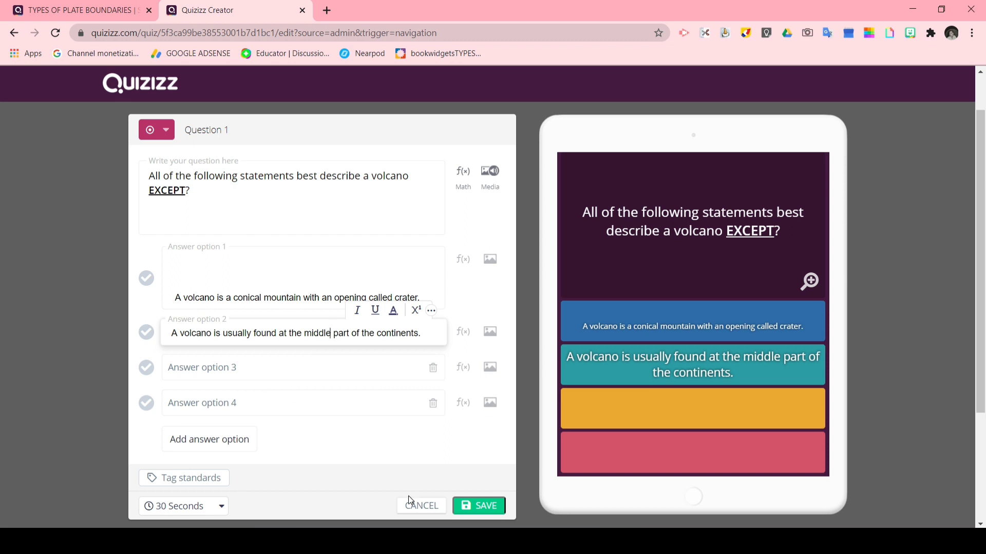
{"action": "left_click", "coordinate": [176, 298]}
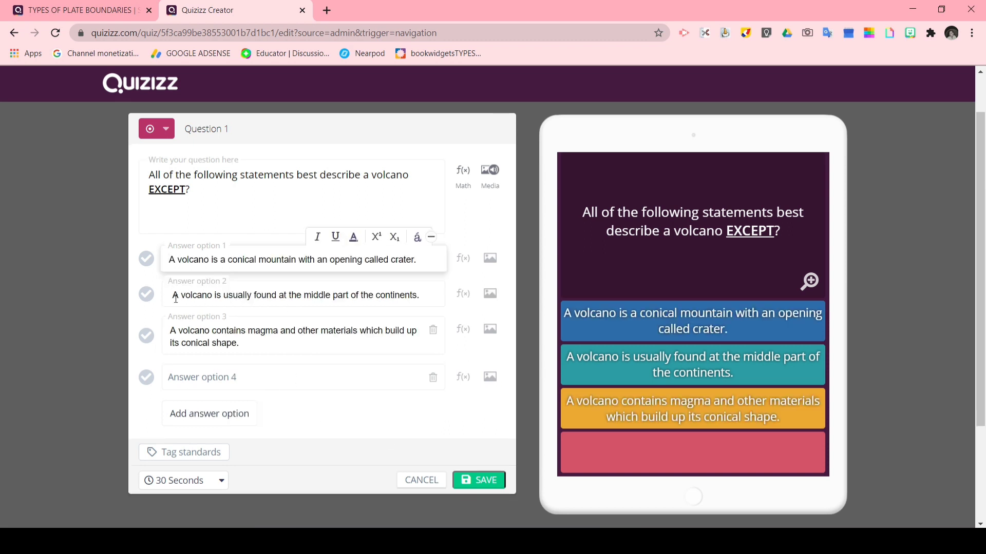
Step: Fill answer option 4 with "A volcano can be active, dormant and extinct." and set the question's time limit to 45 seconds
{"action": "left_click", "coordinate": [201, 386]}
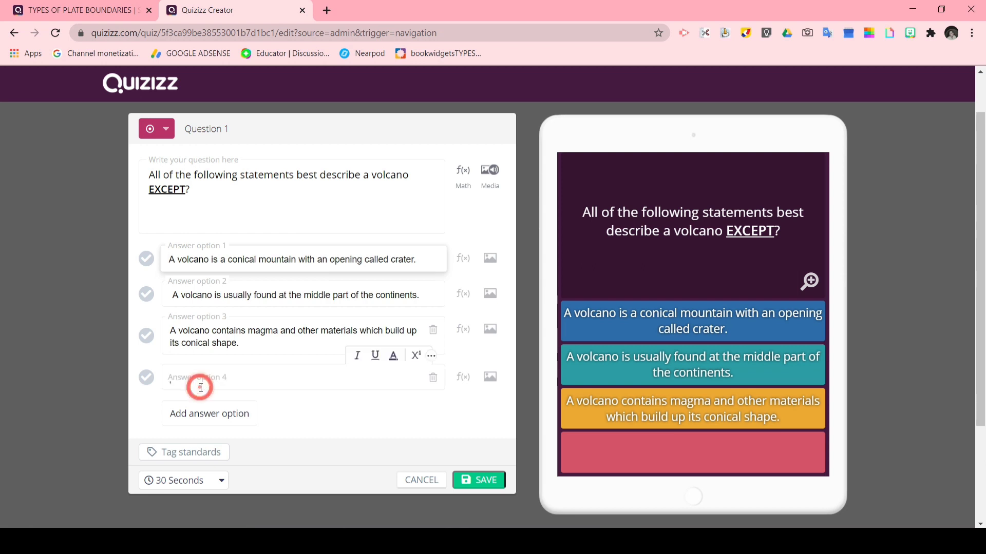
{"action": "type", "text": "A volcano can be active, dormant and extinct."}
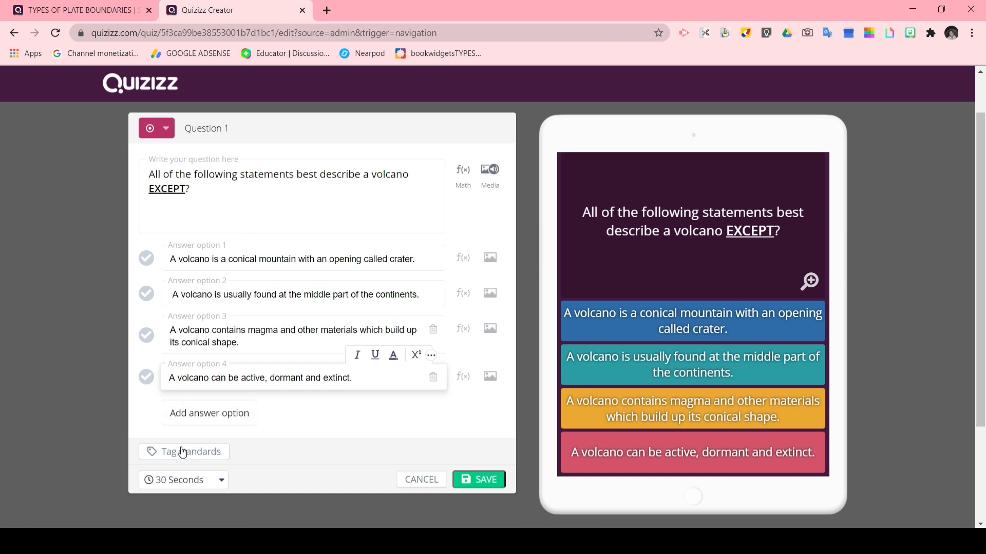
{"action": "left_click", "coordinate": [191, 494]}
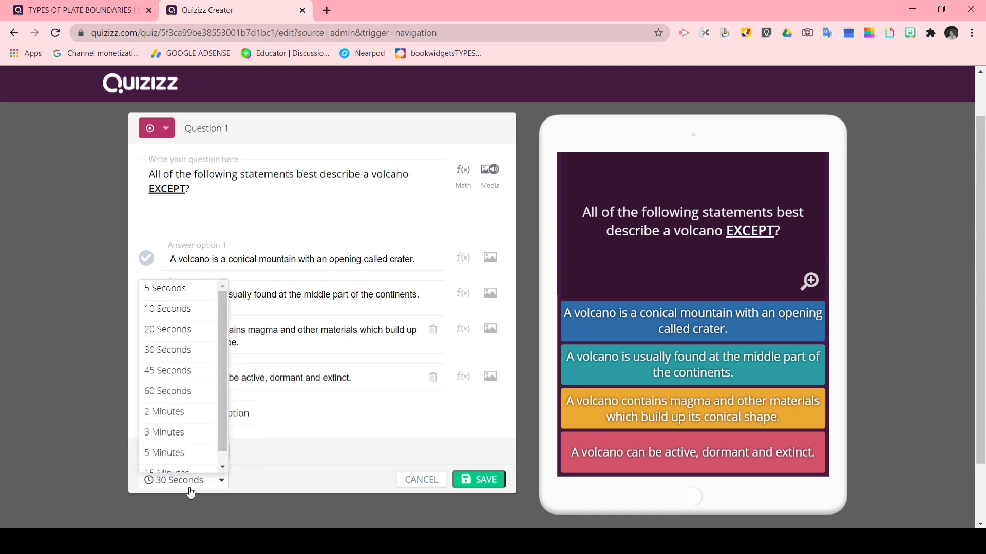
{"action": "left_click", "coordinate": [221, 332]}
{"action": "left_click_drag", "start_coordinate": [224, 329], "coordinate": [229, 401]}
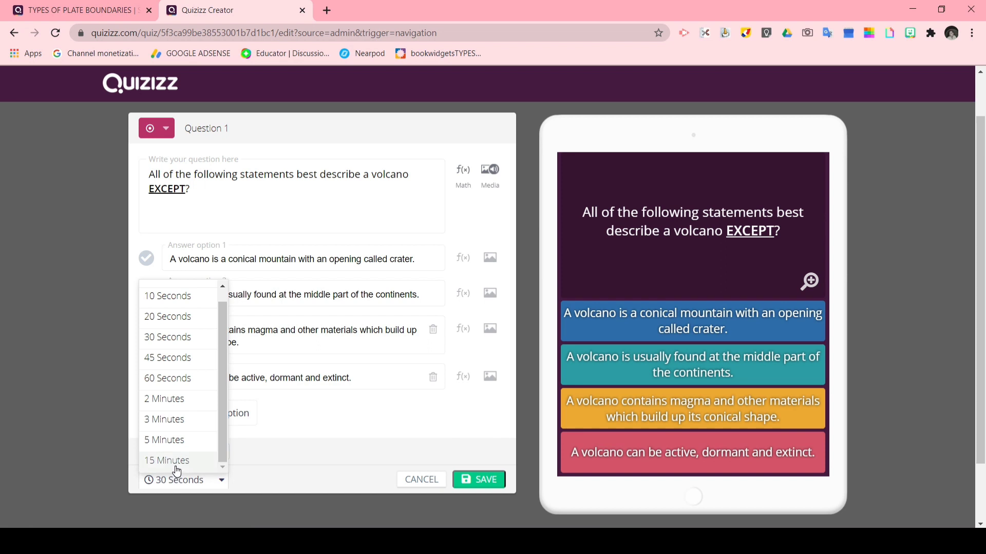
{"action": "scroll", "coordinate": [226, 303], "scroll_direction": "up", "scroll_amount": 1}
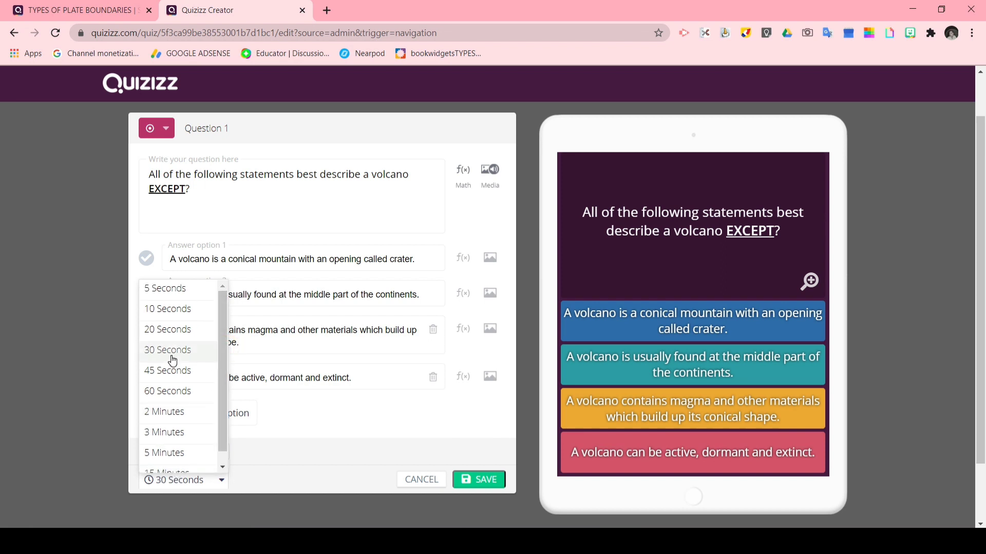
{"action": "left_click", "coordinate": [178, 370]}
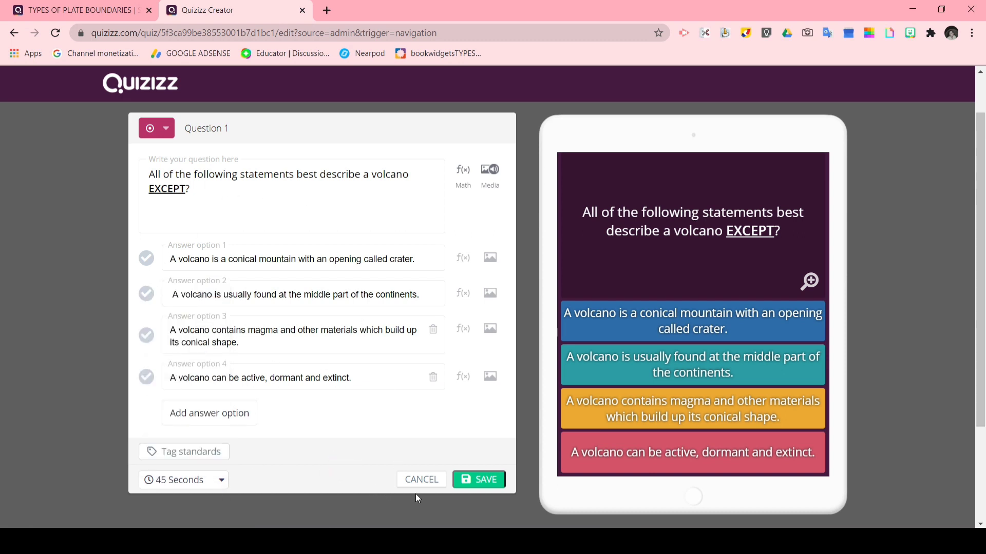
Step: Mark answer option 2 as the correct answer and save question 1
{"action": "scroll", "coordinate": [91, 371], "scroll_direction": "up", "scroll_amount": 1}
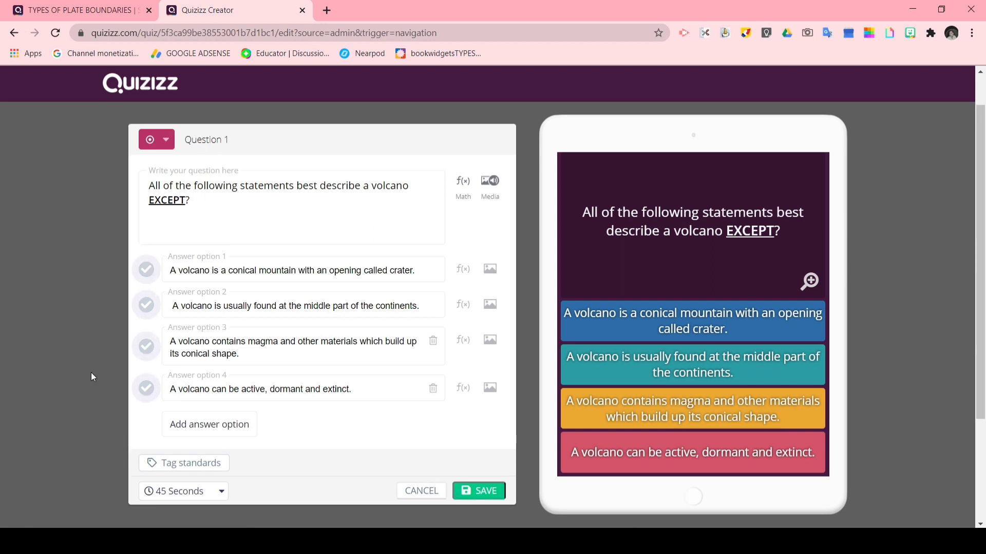
{"action": "left_click", "coordinate": [147, 306]}
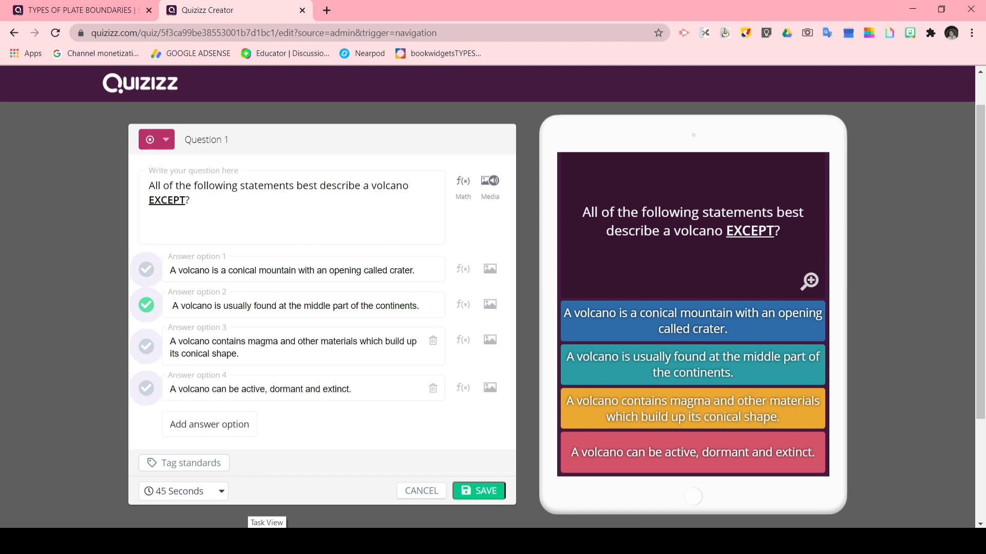
{"action": "left_click", "coordinate": [473, 488]}
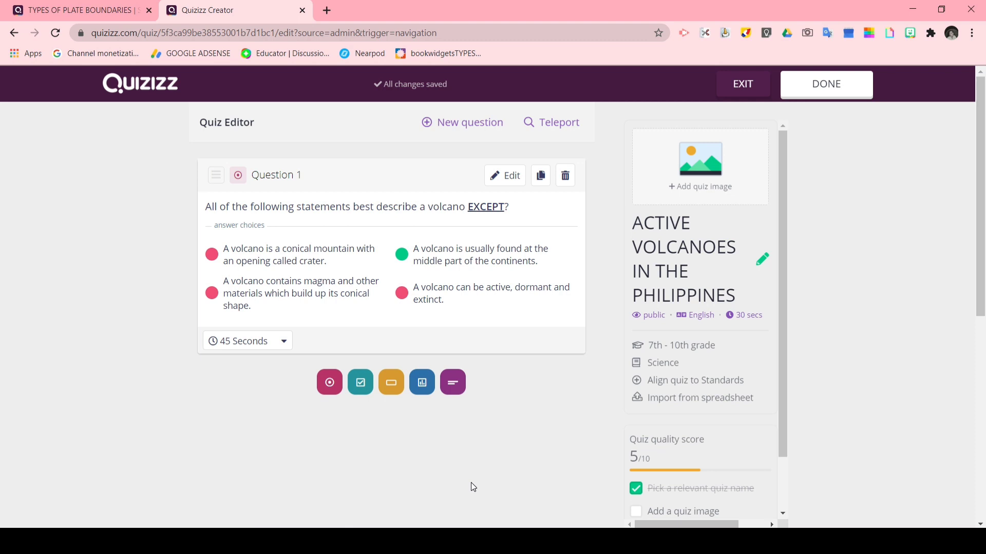
Step: Add a second multiple-choice question reading "All of the following are true about location of volcanoes EXCEPT:" with "EXCEPT:" in bold
{"action": "left_click", "coordinate": [329, 384]}
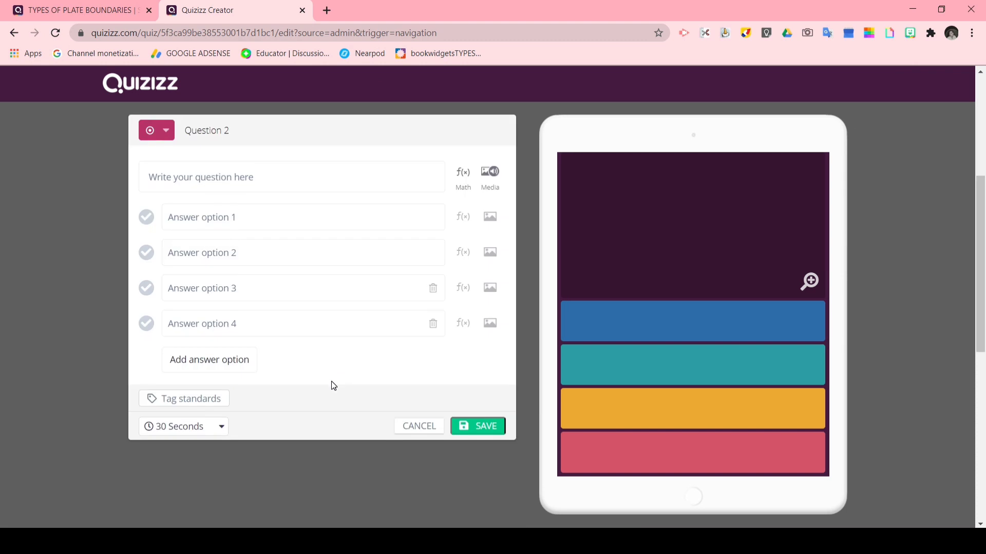
{"action": "type", "text": "All of the following are true about location of volcanoes EXCEPT:"}
{"action": "key", "text": "shift+Home"}
{"action": "key", "text": "ctrl+b"}
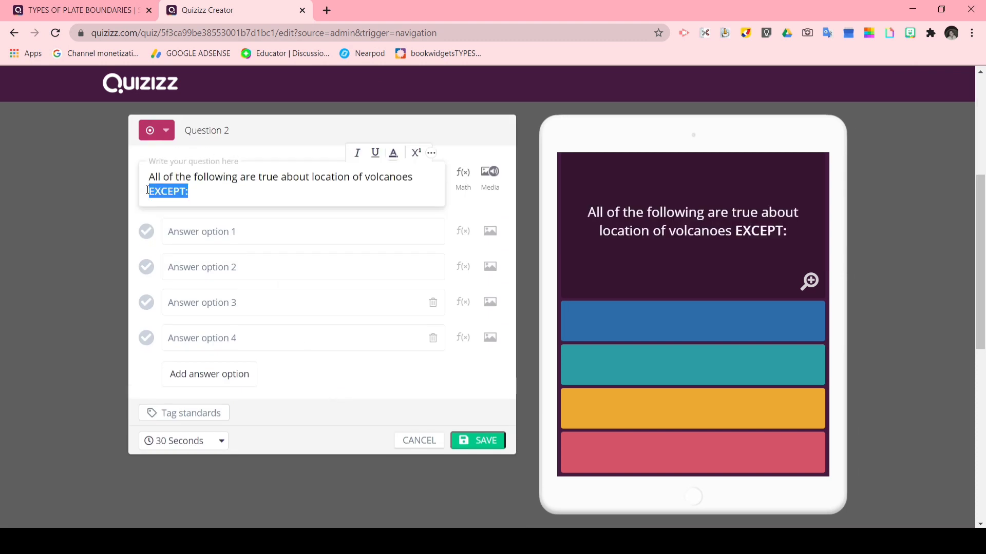
Step: Fill answer option 1 with "Volcanoes are randomly distributed." and option 2 with "Majority of volcanoes are found along the edges of continents."
{"action": "left_click", "coordinate": [283, 221]}
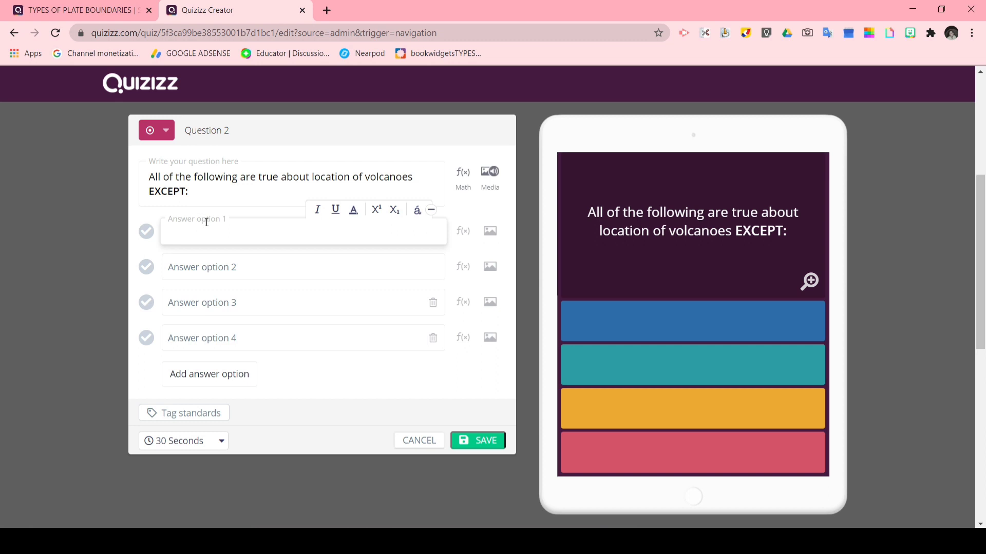
{"action": "type", "text": "Volcanoes are randomly distributed."}
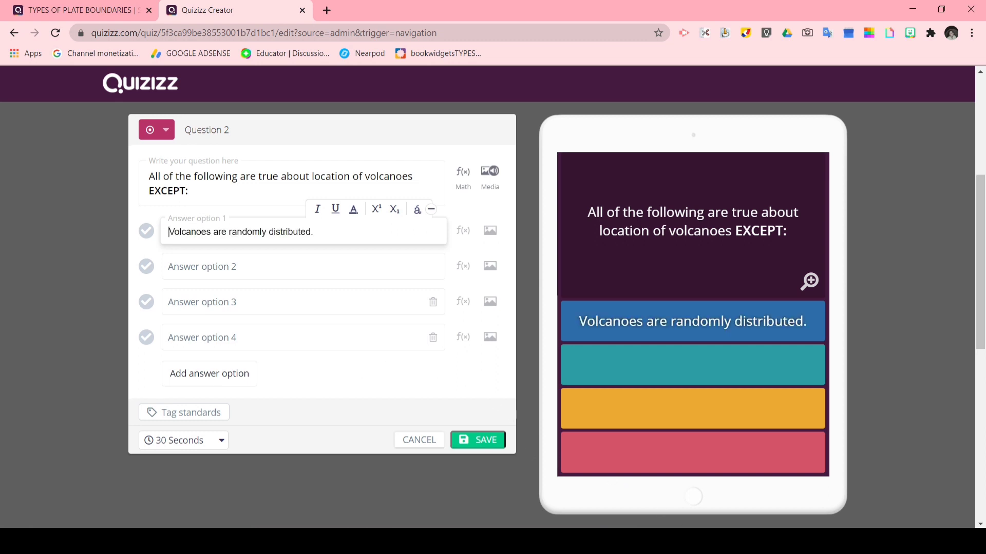
{"action": "left_click", "coordinate": [175, 274]}
{"action": "type", "text": "Majority of volcanoes are found alonthe edges of continents."}
{"action": "type", "text": "g"}
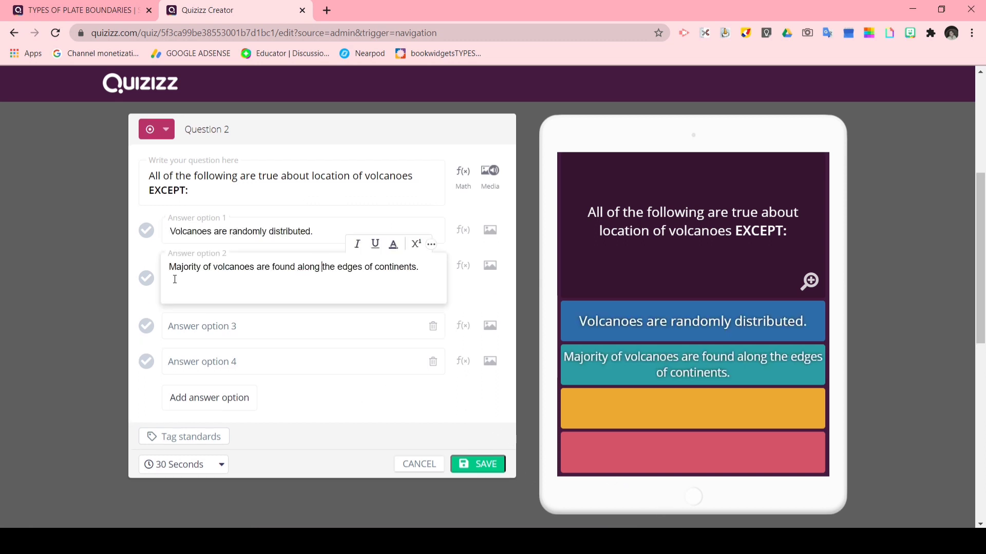
{"action": "left_click", "coordinate": [177, 290]}
{"action": "key", "text": "BackSpace"}
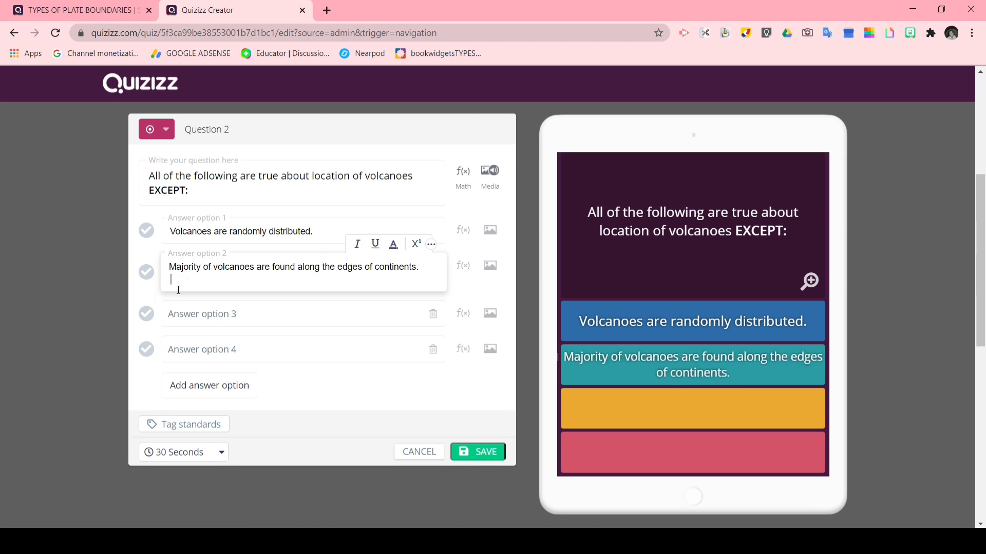
{"action": "key", "text": "BackSpace"}
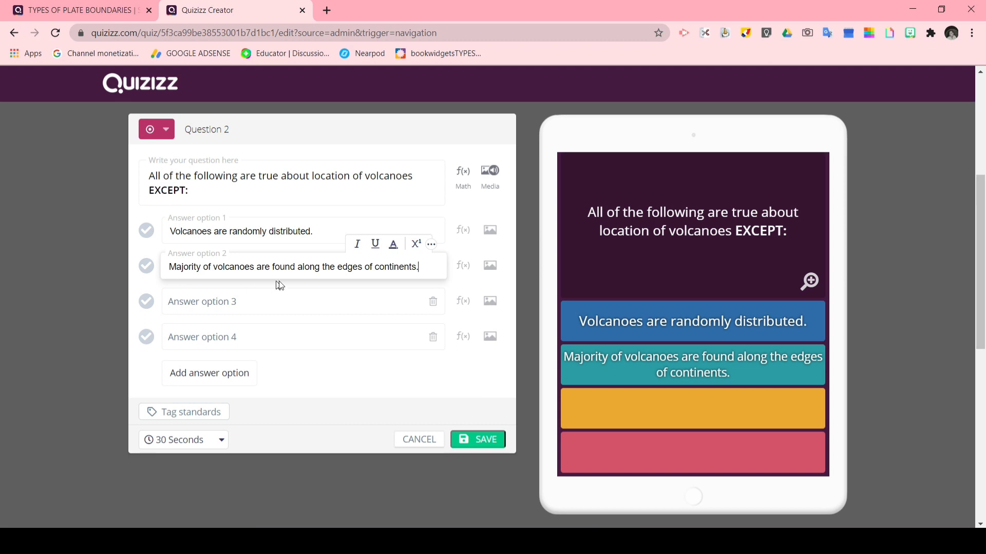
Step: Fill option 3 with "Volcanoes are formed along the boundaries between two lithospheric plates." and option 4 with "Volcanoes are found in areas where earthquake cease to occur."
{"action": "left_click", "coordinate": [252, 291]}
{"action": "type", "text": "Volcanoes are formed along the boundaries between two lithospheric plates."}
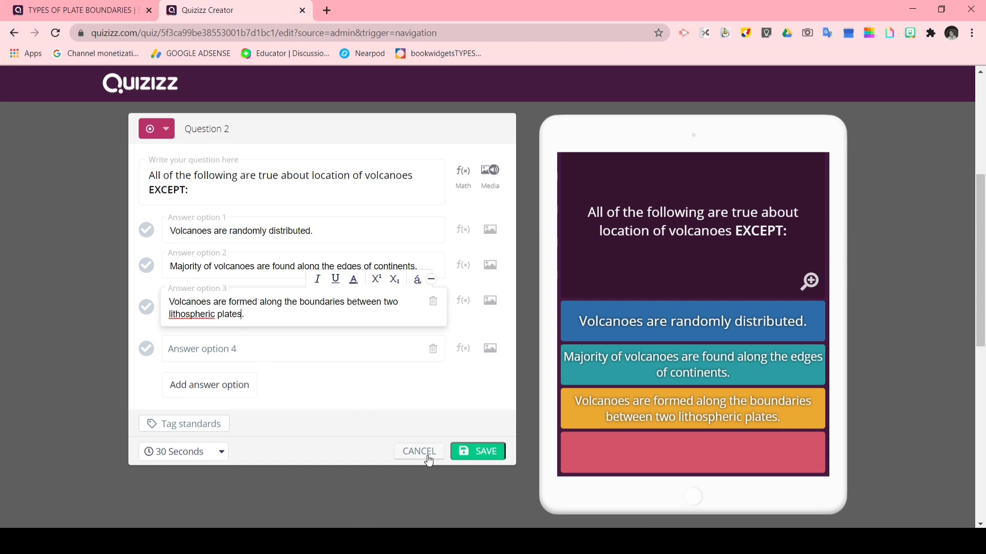
{"action": "left_click", "coordinate": [707, 527]}
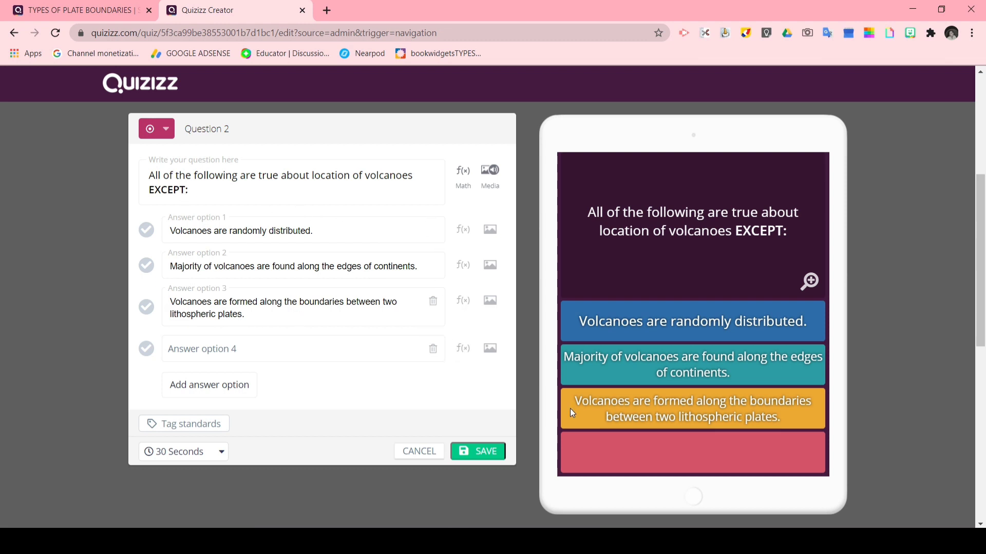
{"action": "left_click", "coordinate": [198, 355]}
{"action": "type", "text": "Volcanoes are found in areas where earthquake cease to occur."}
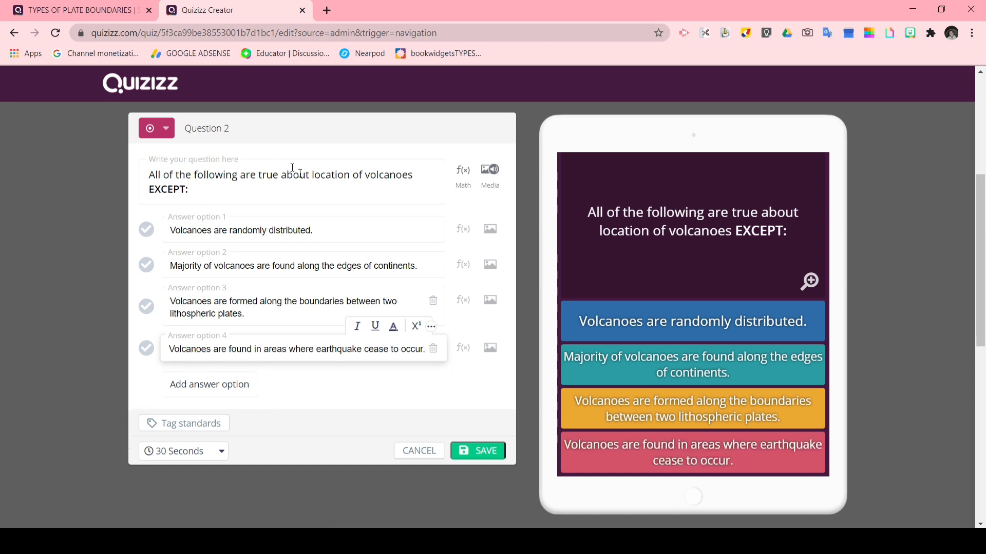
Step: Set the time limit to 45 seconds and save question 2 with answer option 4 marked as correct
{"action": "left_click", "coordinate": [178, 458]}
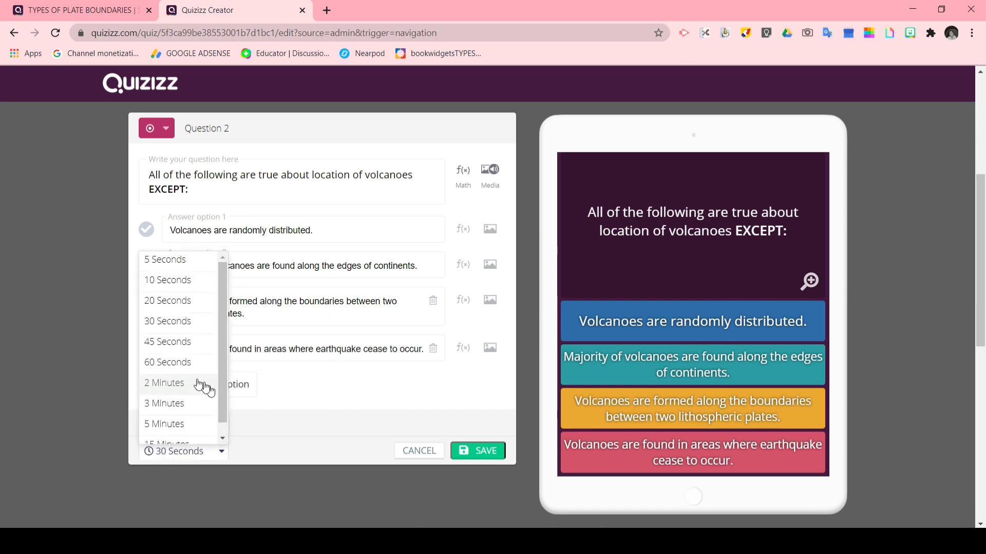
{"action": "left_click", "coordinate": [175, 342]}
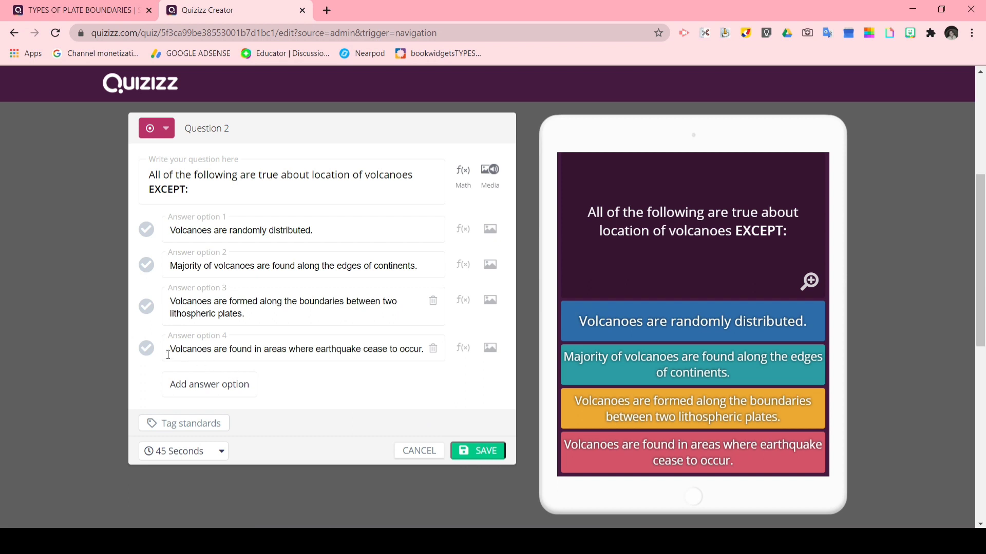
{"action": "left_click", "coordinate": [146, 348]}
{"action": "left_click", "coordinate": [479, 450]}
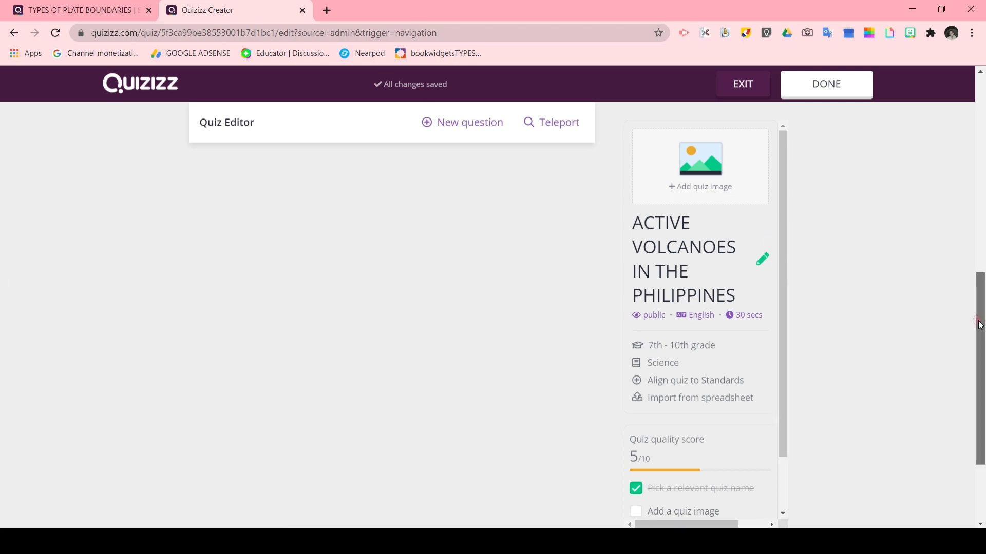
Step: Add a third multiple-choice question reading "Which of the following is an active volcano in the Philippines?" without the stray line break
{"action": "left_click_drag", "start_coordinate": [979, 326], "coordinate": [971, 158]}
{"action": "scroll", "coordinate": [972, 158], "scroll_direction": "down", "scroll_amount": 5}
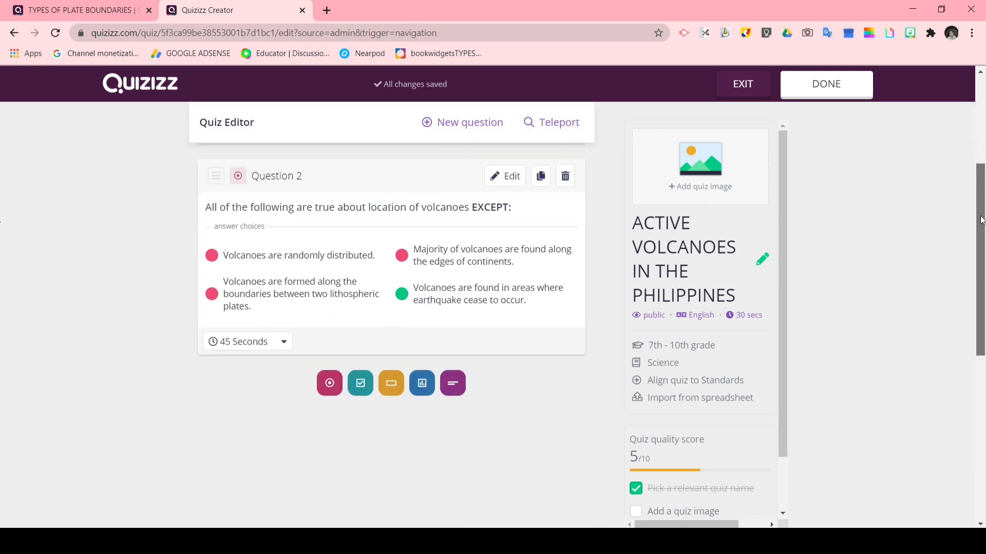
{"action": "left_click", "coordinate": [330, 343]}
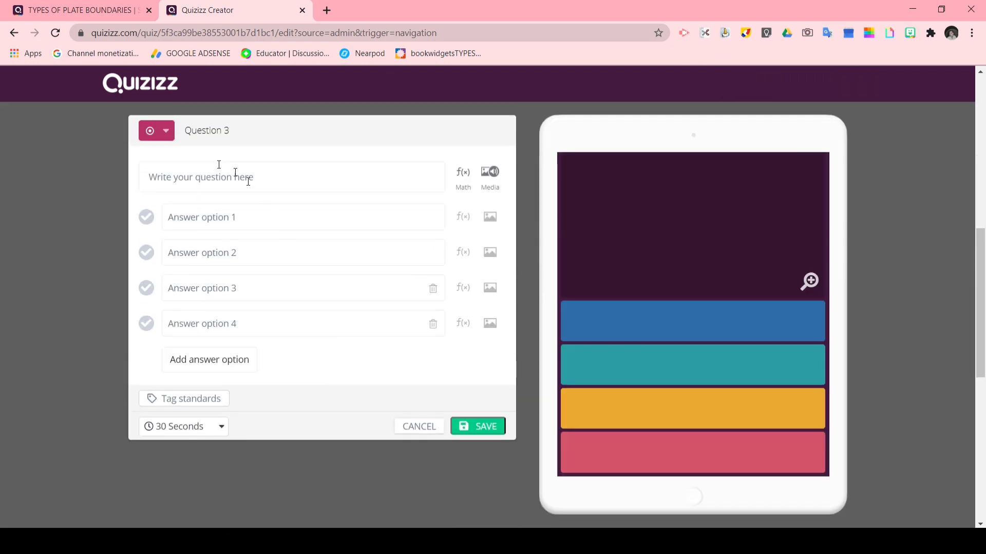
{"action": "left_click", "coordinate": [152, 179]}
{"action": "type", "text": "Which of the following is an active volcano in the Philippines?"}
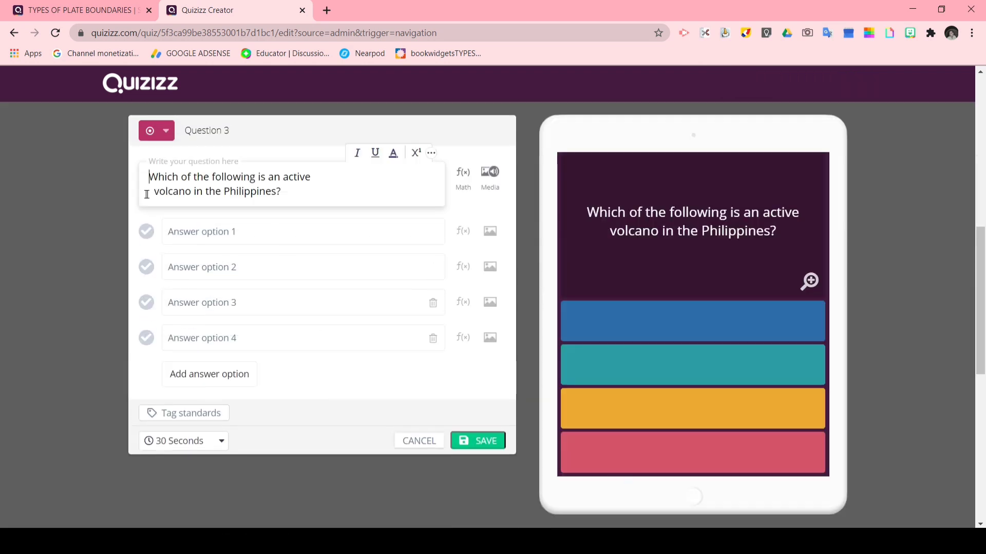
{"action": "left_click", "coordinate": [150, 194]}
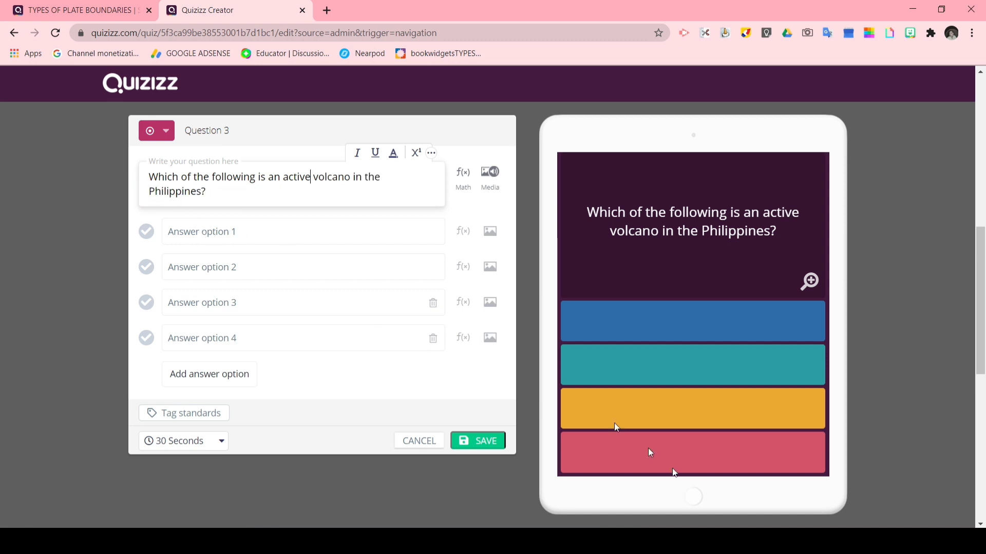
Step: Fill answer option 1 with "Mt. Apo in Davao" and option 2 with "Mt. Bud Datu in Sulu"
{"action": "left_click", "coordinate": [216, 232]}
{"action": "type", "text": "Mt. Apo in Davao"}
{"action": "left_click", "coordinate": [280, 264]}
{"action": "type", "text": "Mt. Bud Datu in Sulu"}
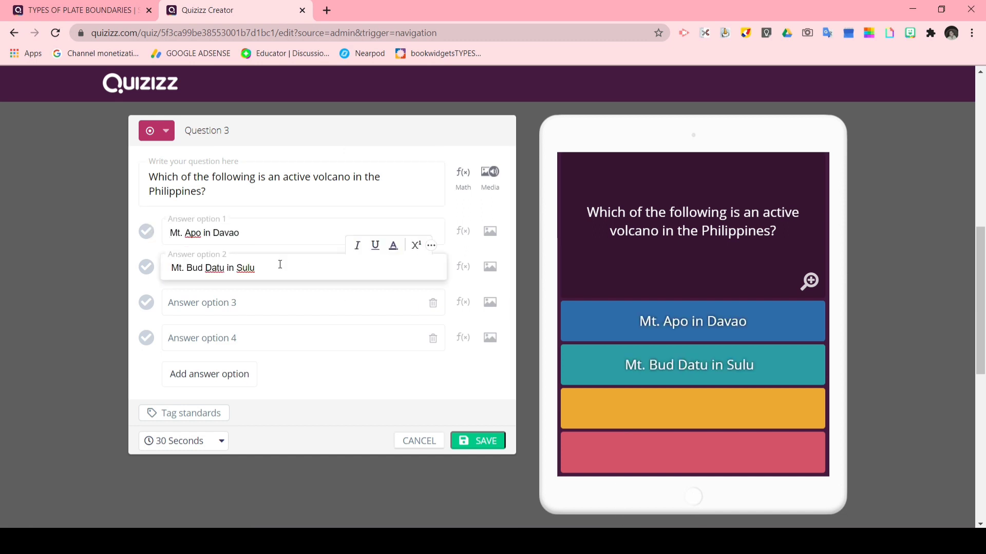
{"action": "key", "text": "BackSpace"}
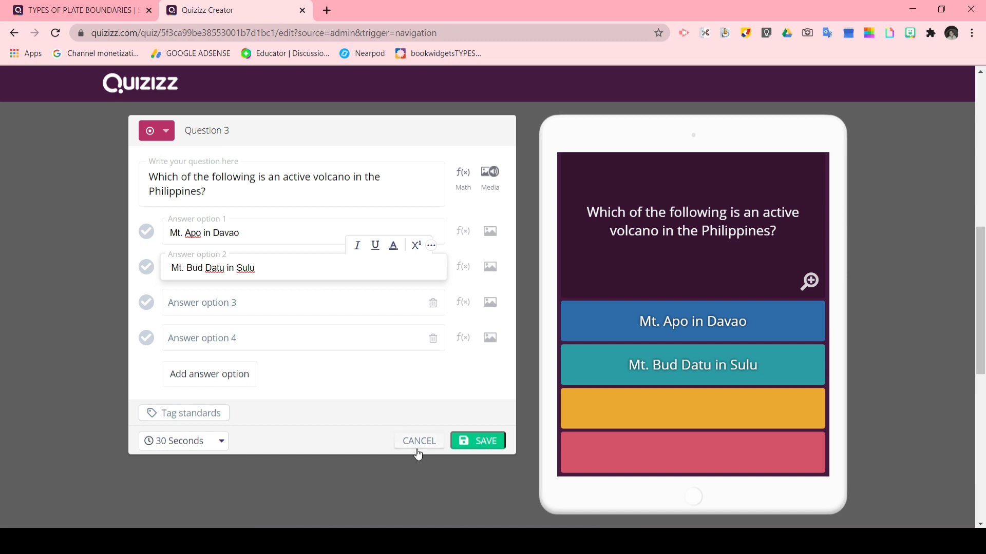
Step: Fill answer option 3 with "Mt. Isarog in Camarines Sur" and option 4 with "Mt. Kanlaon in Negros Oriental"
{"action": "key", "text": "Tab"}
{"action": "type", "text": "Mt. Isarog in Camarines Sur"}
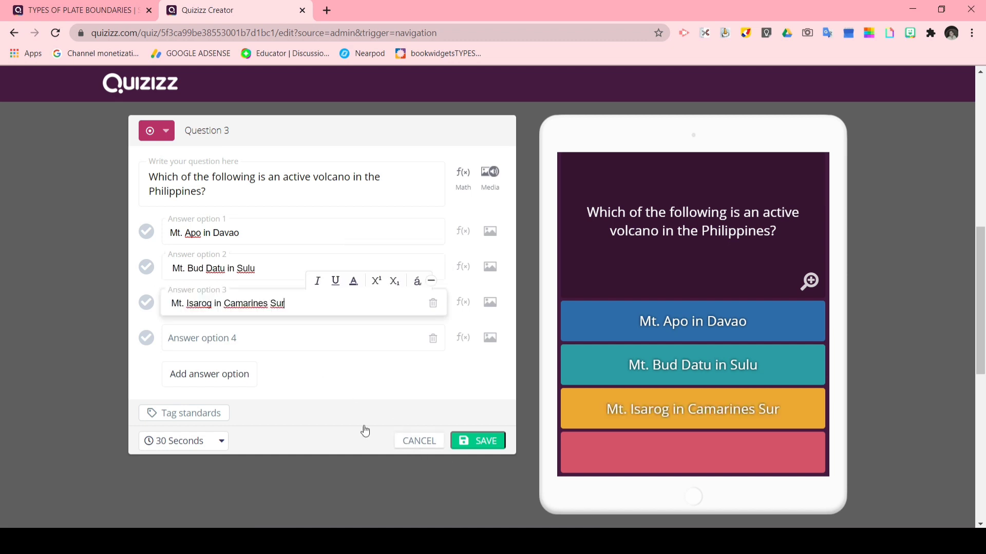
{"action": "key", "text": "Tab"}
{"action": "type", "text": "Mt. Kanlaon in Negros Oriental"}
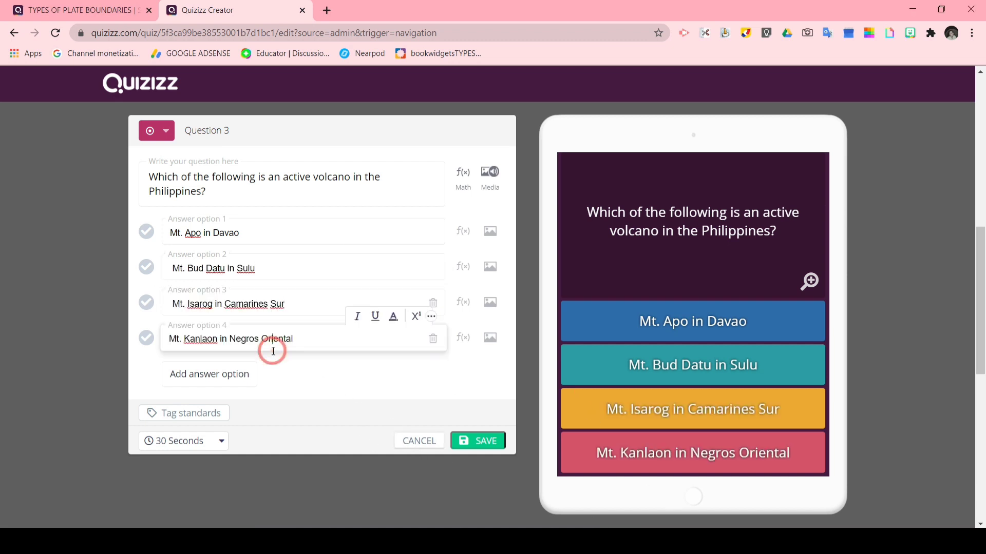
{"action": "left_click", "coordinate": [365, 375]}
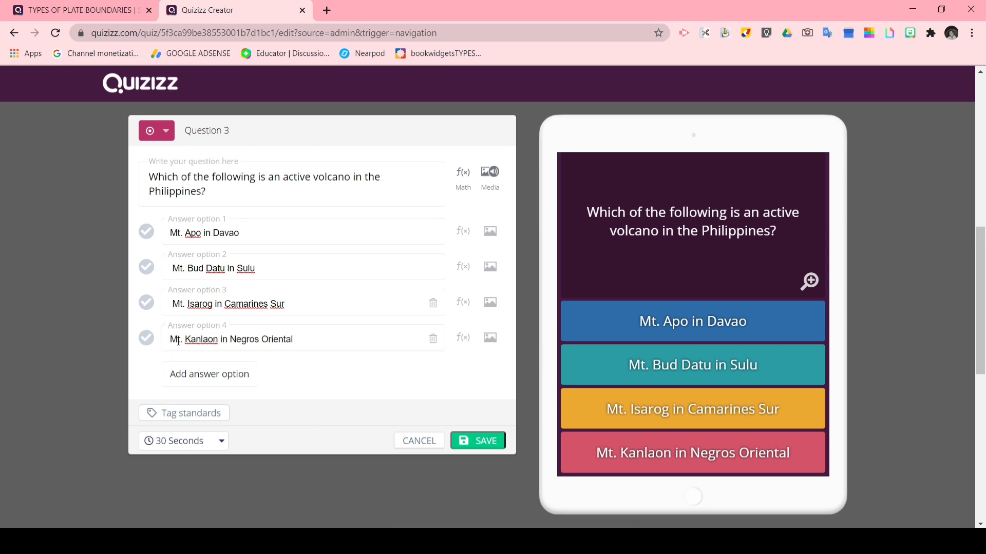
Step: Mark answer option 4 as the correct answer, keep the 30-second time limit and save question 3
{"action": "left_click", "coordinate": [147, 343]}
{"action": "left_click", "coordinate": [198, 441]}
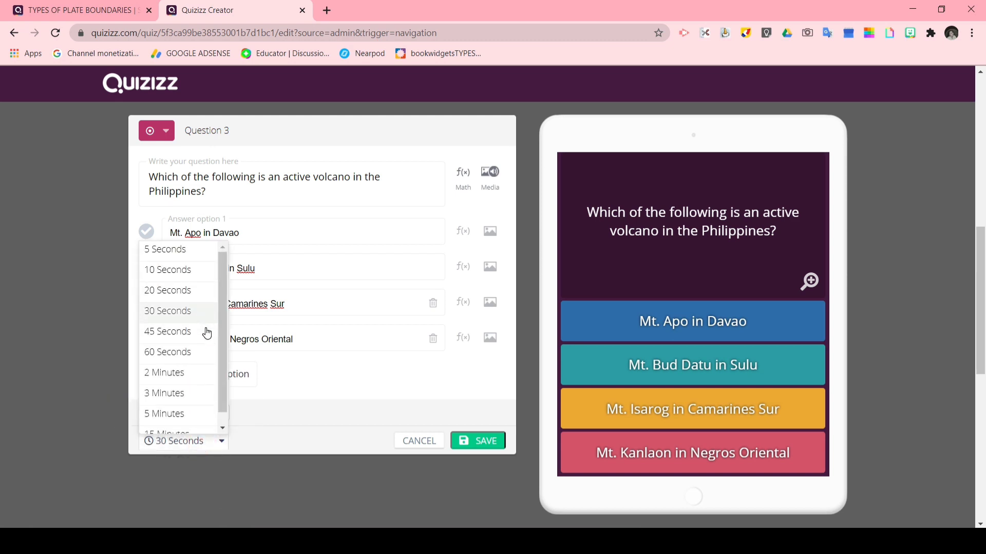
{"action": "left_click", "coordinate": [307, 426]}
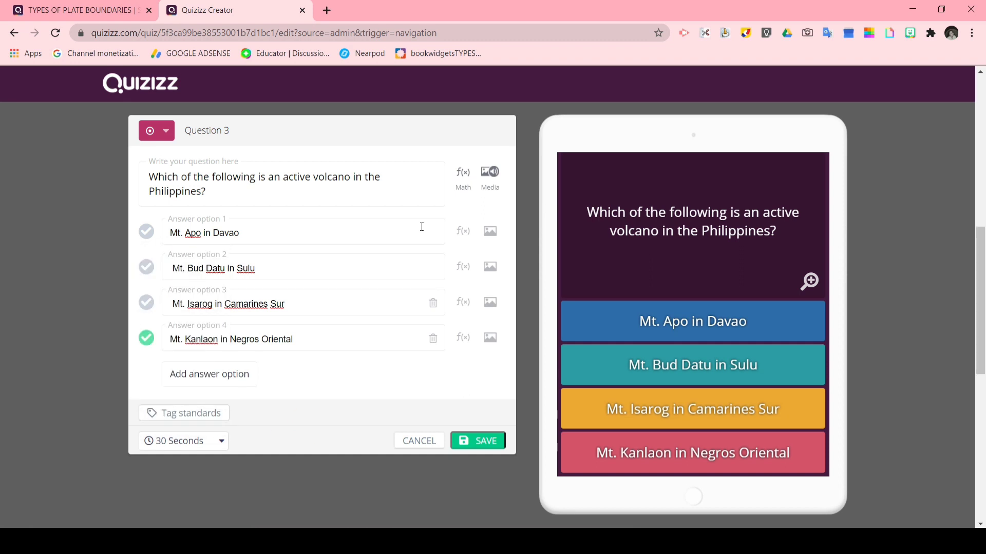
{"action": "left_click", "coordinate": [479, 442]}
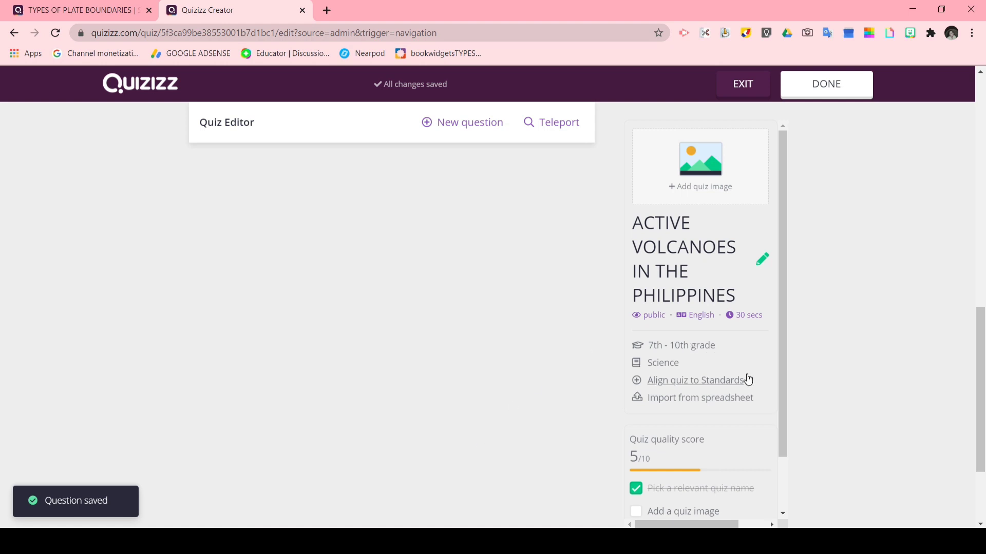
{"action": "left_click_drag", "start_coordinate": [980, 438], "coordinate": [968, 185]}
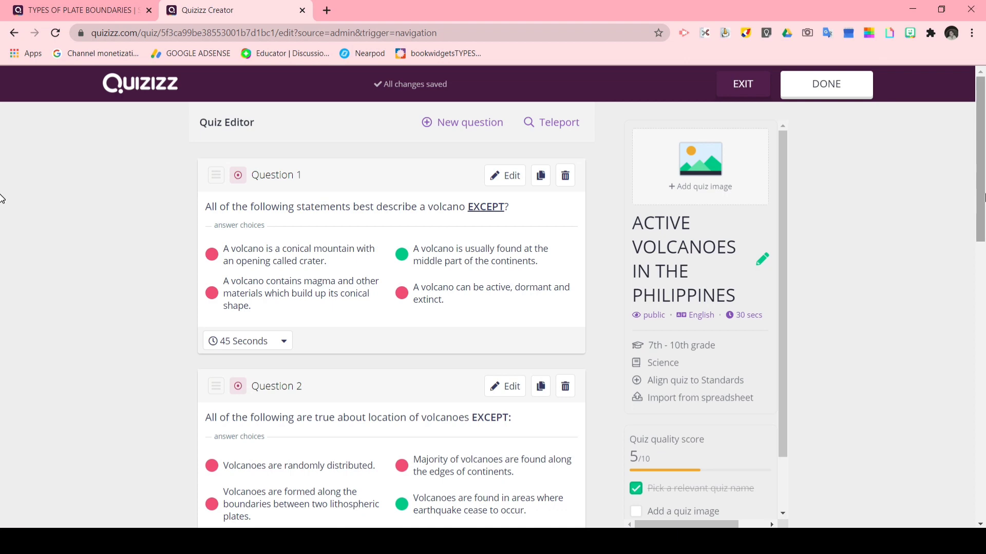
Step: Review the three questions of the volcano quiz and finish editing it
{"action": "mouse_move", "coordinate": [980, 219]}
{"action": "left_mouse_down"}
{"action": "mouse_move", "coordinate": [981, 400]}
{"action": "mouse_move", "coordinate": [1, 277]}
{"action": "left_mouse_up"}
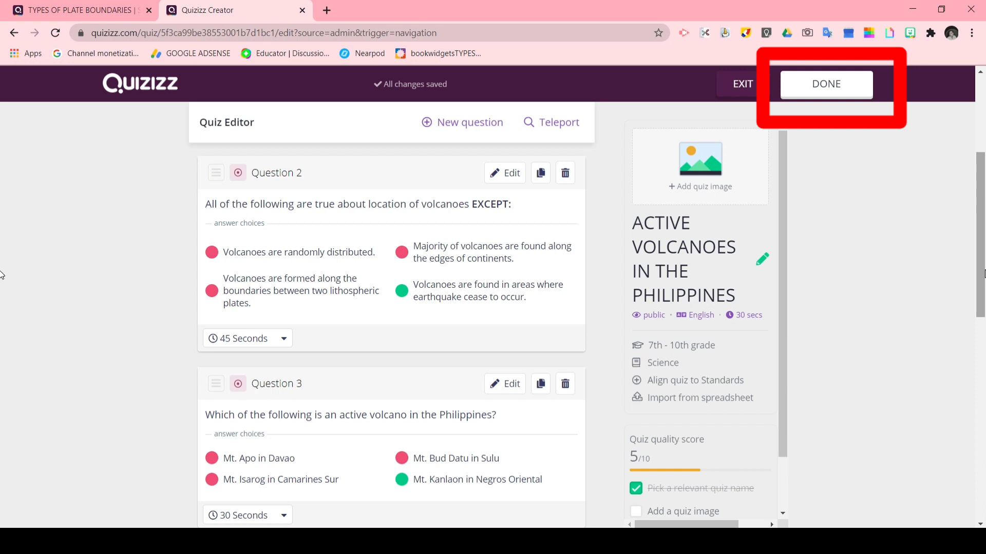
{"action": "left_click", "coordinate": [807, 85]}
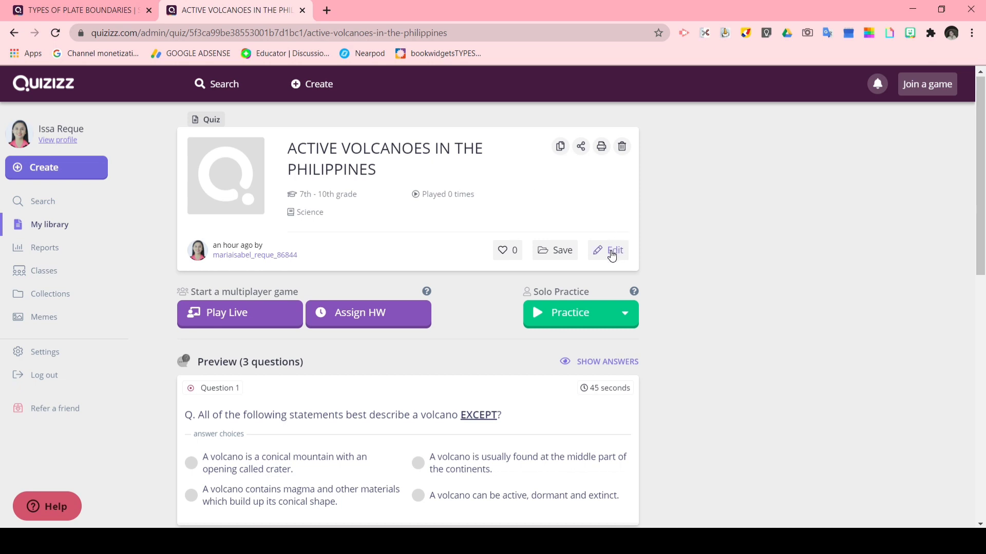
Step: Reopen the quiz for editing, review its questions and quality score checklist, and finish without making changes
{"action": "left_click", "coordinate": [612, 251]}
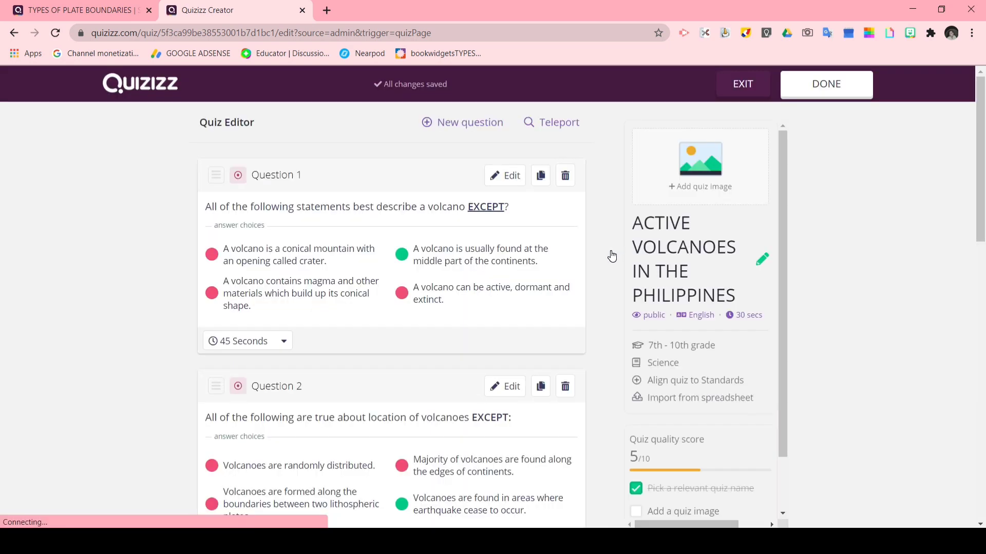
{"action": "scroll", "coordinate": [1, 174], "scroll_direction": "down", "scroll_amount": 7}
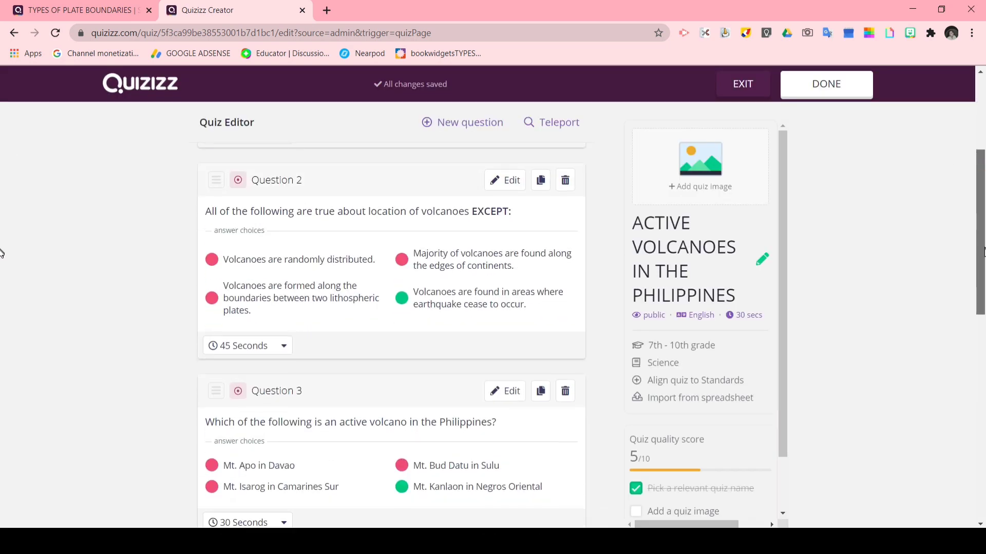
{"action": "scroll", "coordinate": [1, 193], "scroll_direction": "up", "scroll_amount": 7}
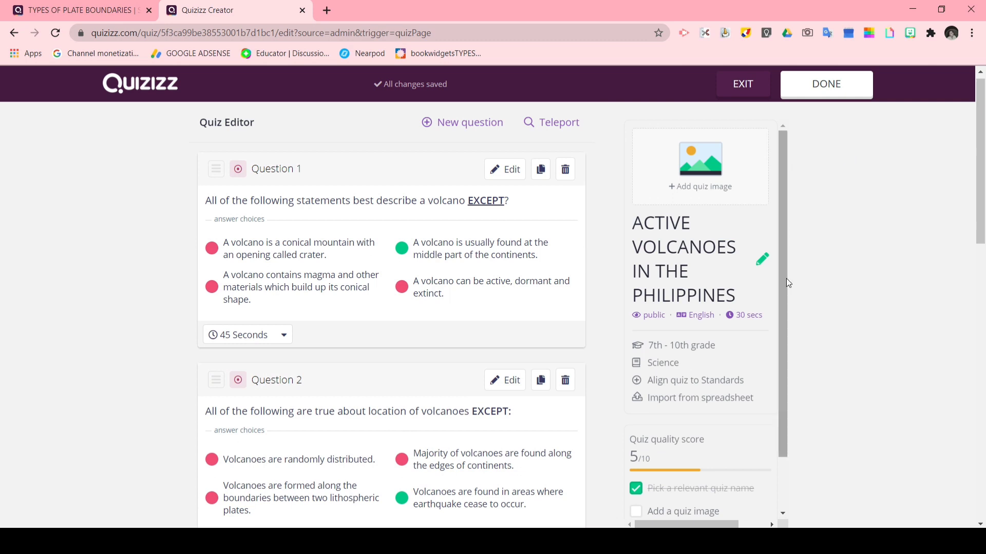
{"action": "left_click", "coordinate": [783, 292]}
{"action": "left_click_drag", "start_coordinate": [782, 292], "coordinate": [787, 383]}
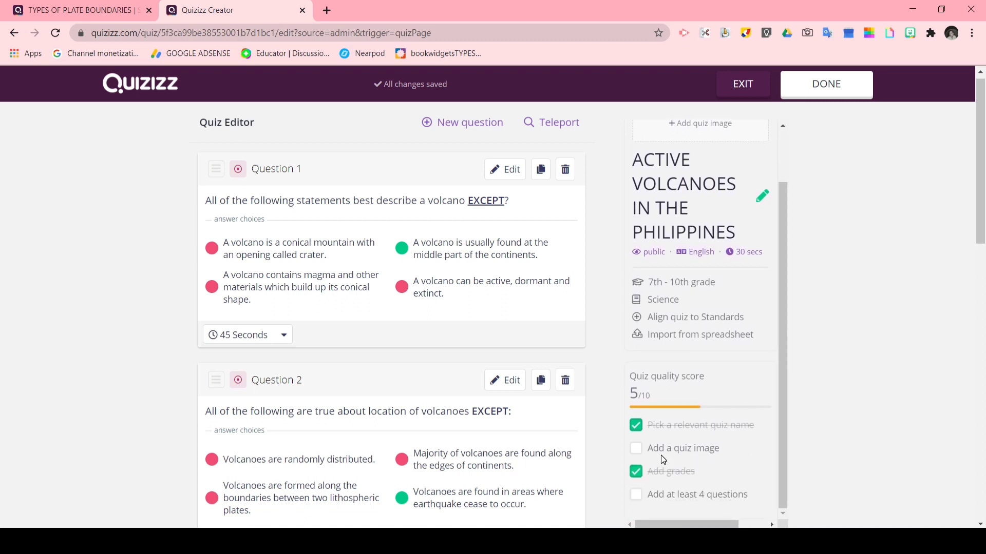
{"action": "left_click_drag", "start_coordinate": [693, 479], "coordinate": [787, 220]}
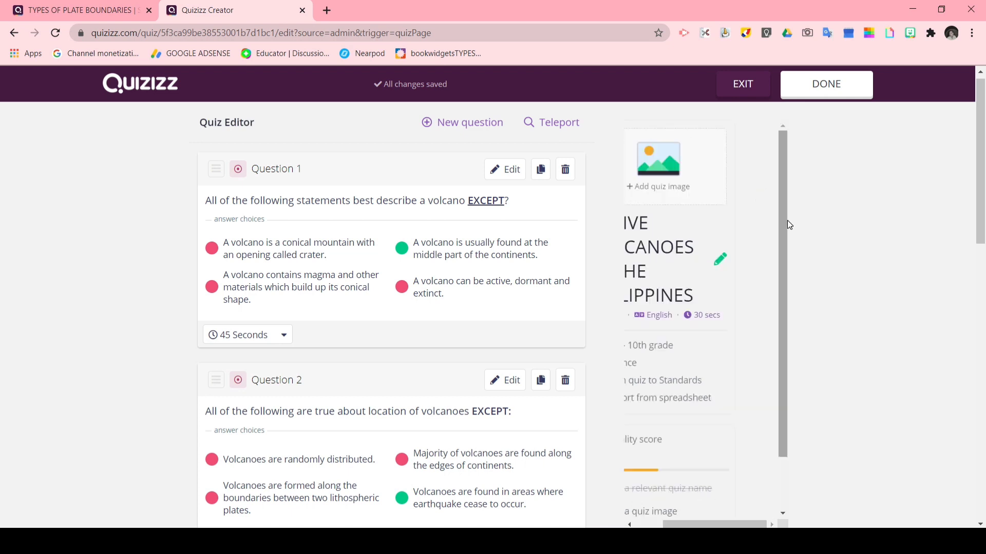
{"action": "left_click", "coordinate": [831, 91]}
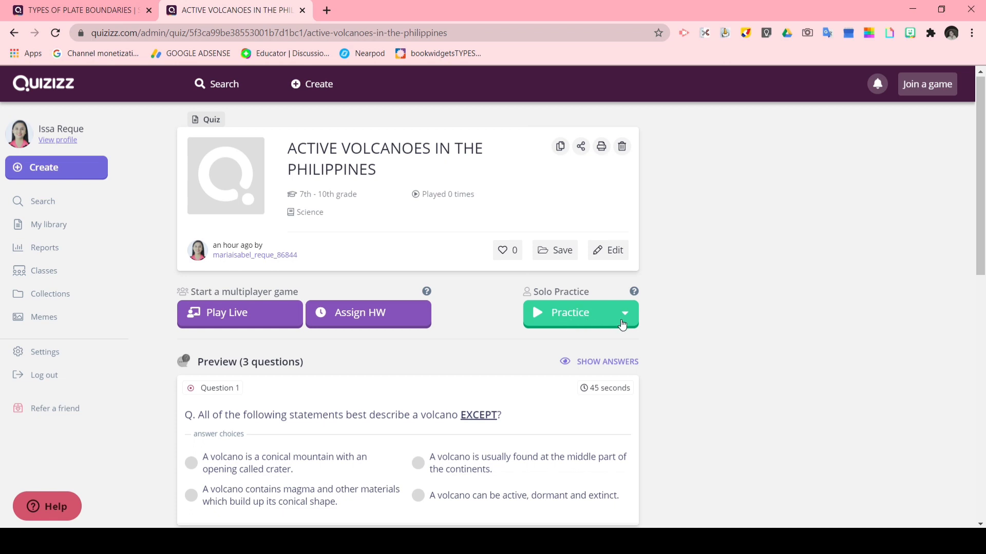
Step: Start playing the quiz in solo practice, keeping Timer, Memes and Power-ups on and the Classic theme
{"action": "left_click", "coordinate": [623, 324]}
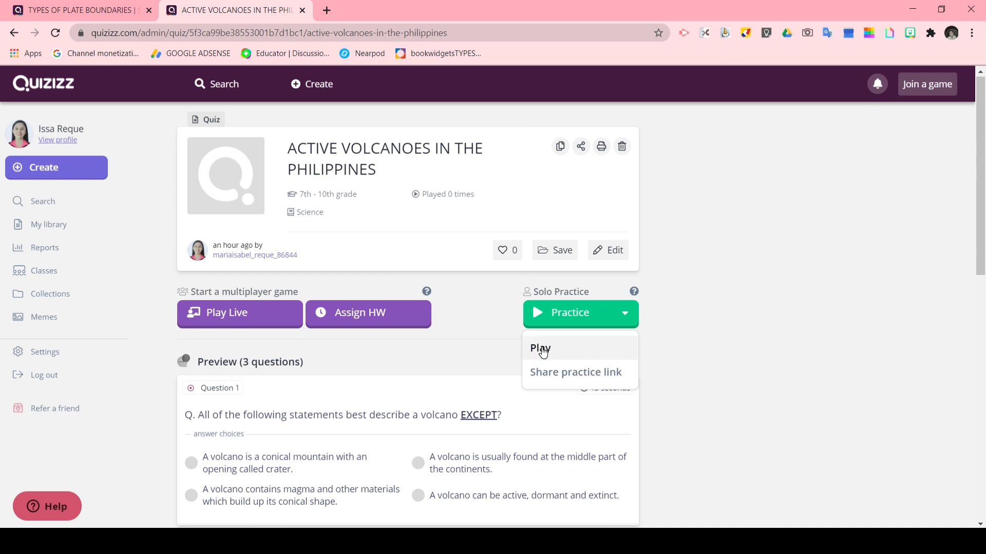
{"action": "left_click", "coordinate": [544, 351]}
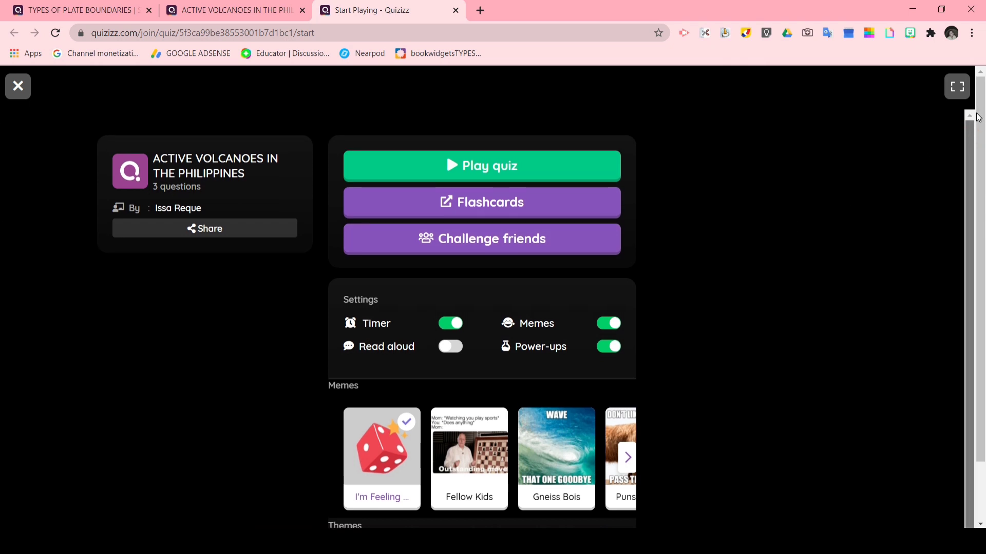
{"action": "scroll", "coordinate": [977, 105], "scroll_direction": "down", "scroll_amount": 2}
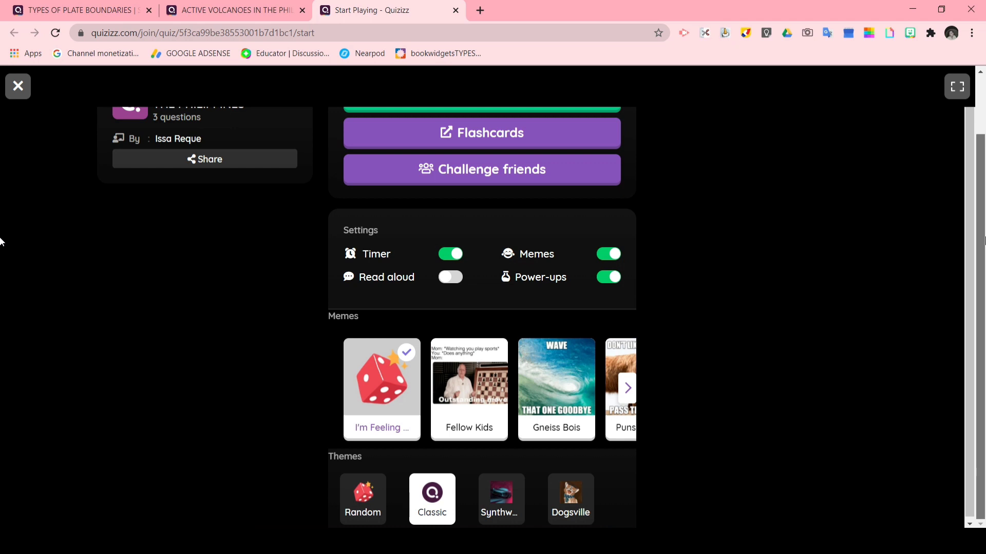
{"action": "scroll", "coordinate": [1, 193], "scroll_direction": "up", "scroll_amount": 2}
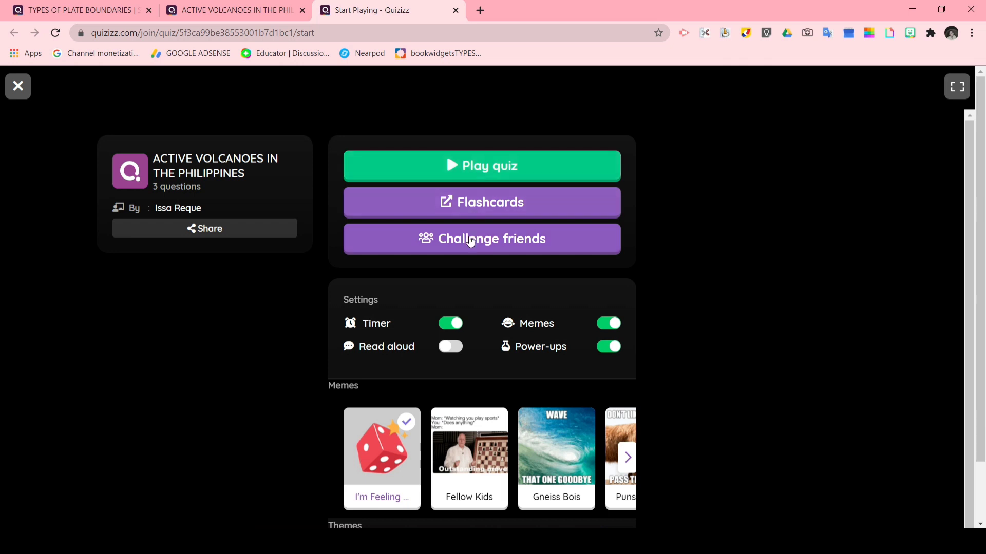
{"action": "left_click", "coordinate": [462, 180]}
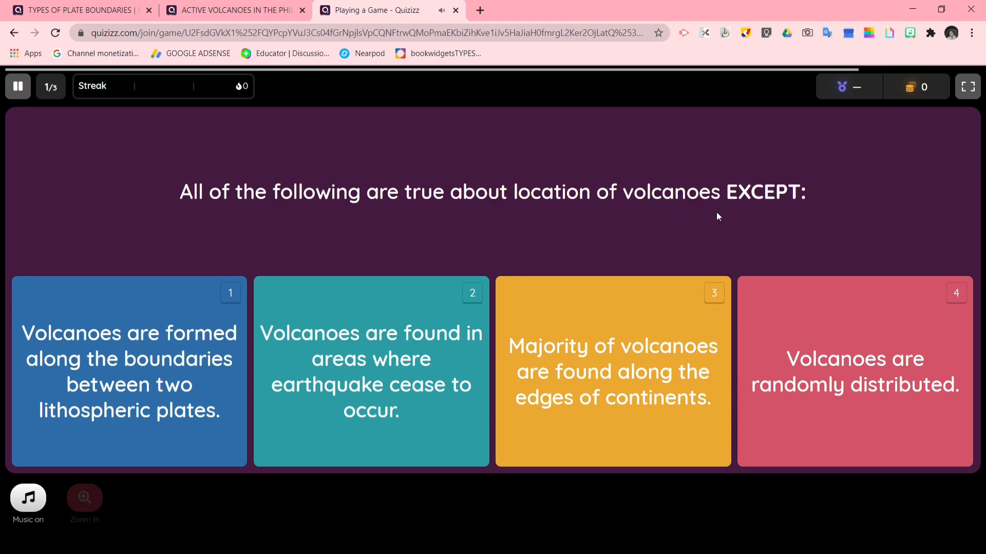
Step: Answer the volcano location question with "Volcanoes are found in areas where earthquake cease to occur."
{"action": "left_click", "coordinate": [387, 393]}
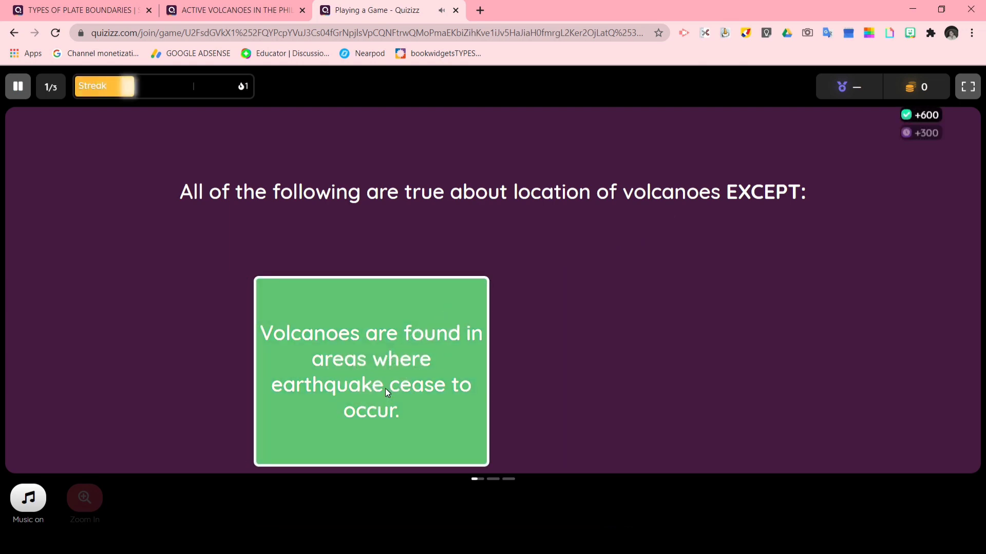